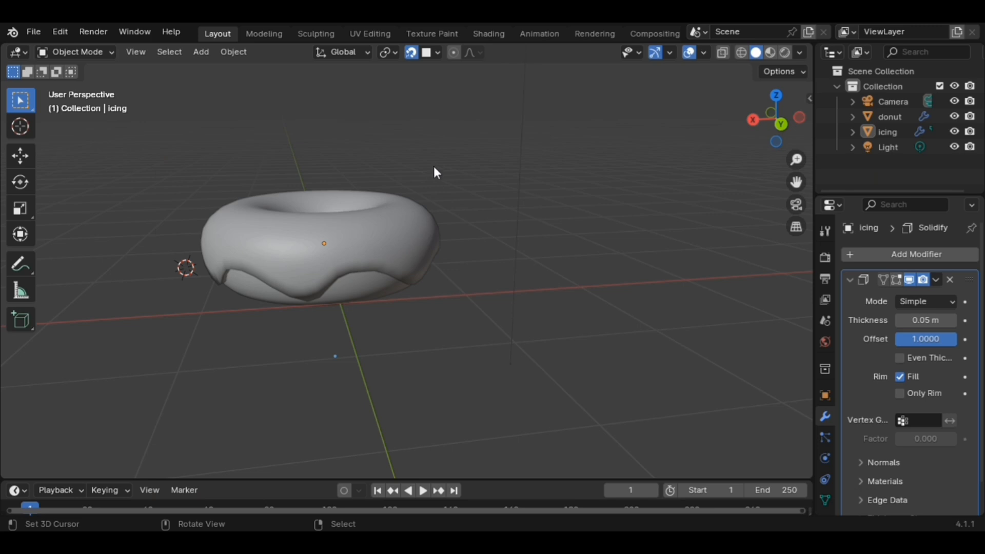
{"action": "scroll", "coordinate": [392, 176], "scroll_direction": "down", "scroll_amount": 2}
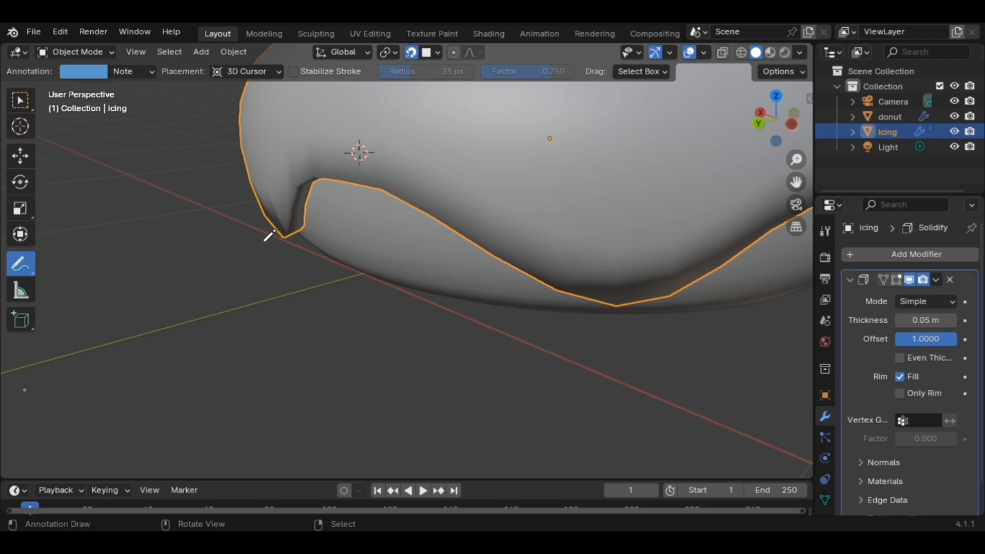
{"action": "left_click", "coordinate": [261, 224]}
{"action": "mouse_move", "coordinate": [261, 224]}
{"action": "left_mouse_down"}
{"action": "mouse_move", "coordinate": [288, 251]}
{"action": "mouse_move", "coordinate": [317, 234]}
{"action": "left_mouse_up"}
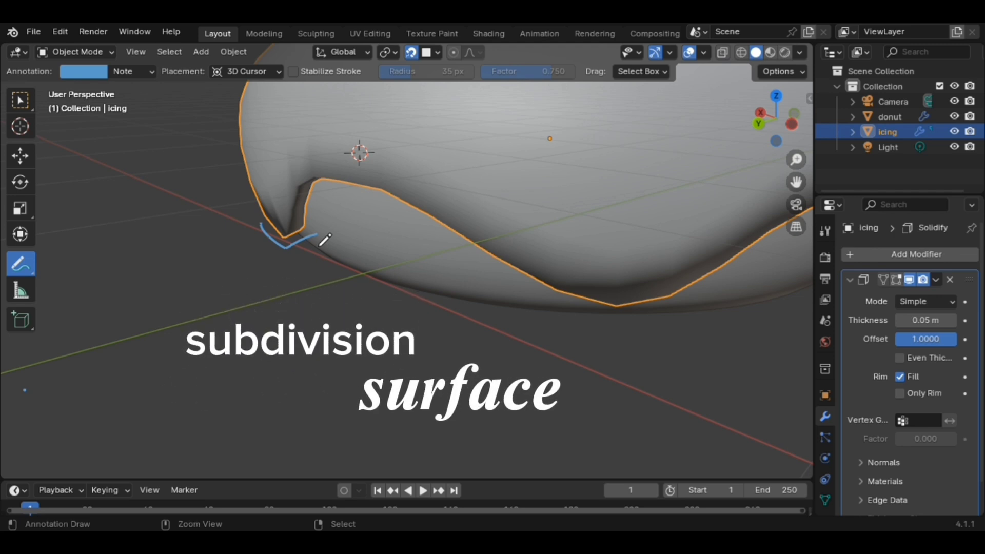
{"action": "key", "text": "ctrl+z"}
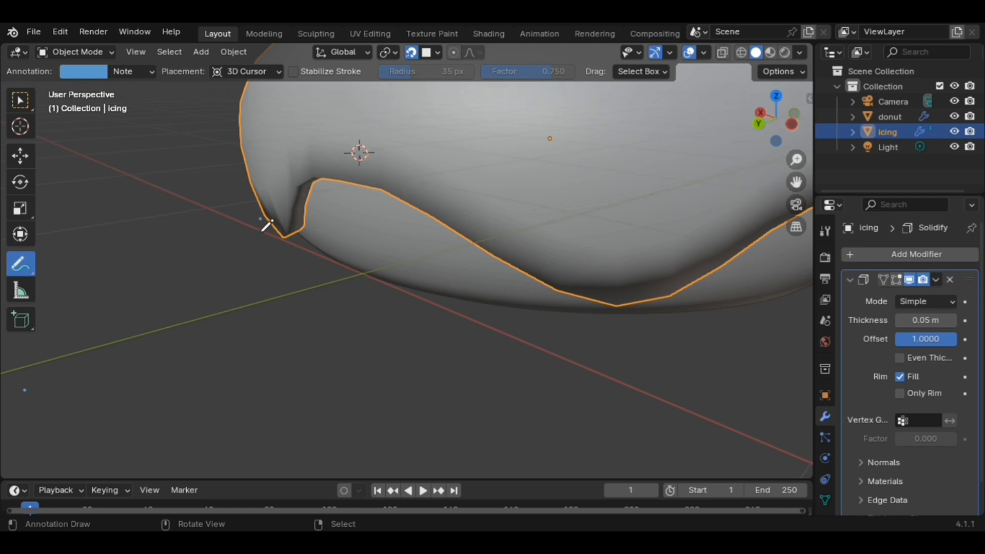
{"action": "mouse_move", "coordinate": [261, 219]}
{"action": "left_mouse_down"}
{"action": "mouse_move", "coordinate": [279, 257]}
{"action": "mouse_move", "coordinate": [309, 251]}
{"action": "left_mouse_up"}
{"action": "left_click", "coordinate": [256, 229]}
{"action": "left_click", "coordinate": [277, 264]}
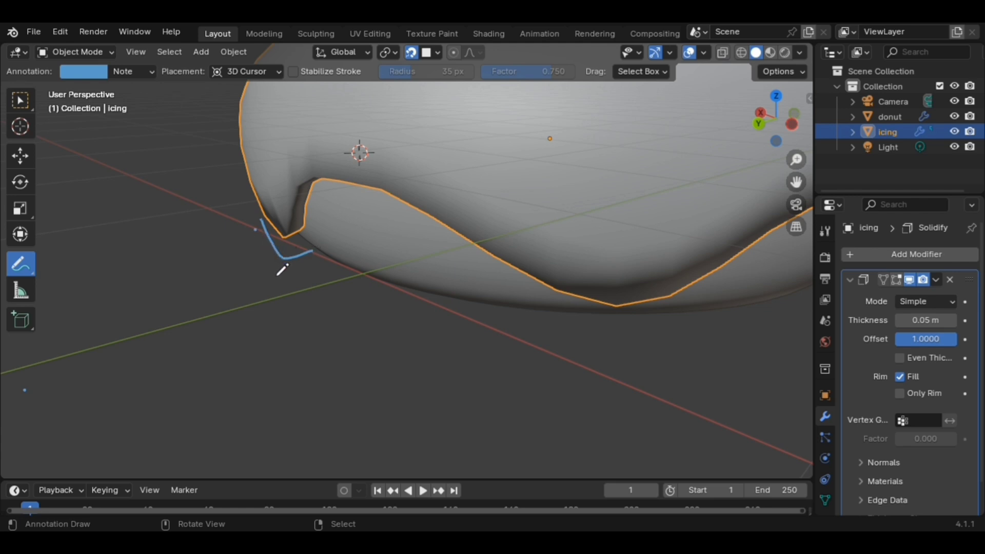
{"action": "left_click", "coordinate": [311, 263]}
{"action": "left_click", "coordinate": [259, 241]}
{"action": "left_click", "coordinate": [289, 263]}
{"action": "left_click", "coordinate": [268, 251]}
{"action": "mouse_move", "coordinate": [260, 234]}
{"action": "left_mouse_down"}
{"action": "mouse_move", "coordinate": [284, 266]}
{"action": "mouse_move", "coordinate": [316, 273]}
{"action": "left_mouse_up"}
{"action": "key", "text": "ctrl+z"}
{"action": "key", "text": "ctrl+z"}
Step: Collapse the icing's Solidify settings and add a Subdivision Surface modifier to the icing
{"action": "left_click", "coordinate": [850, 281]}
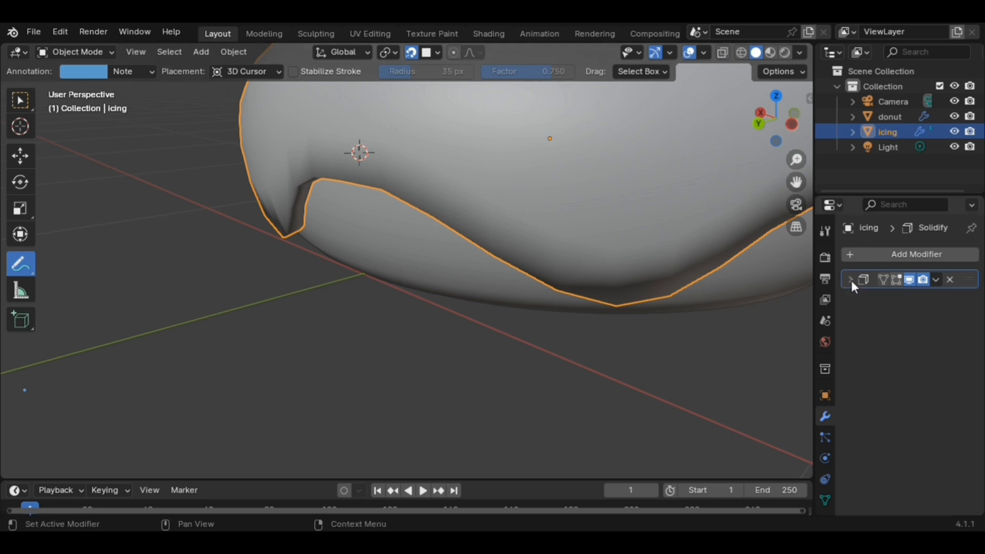
{"action": "left_click", "coordinate": [910, 254]}
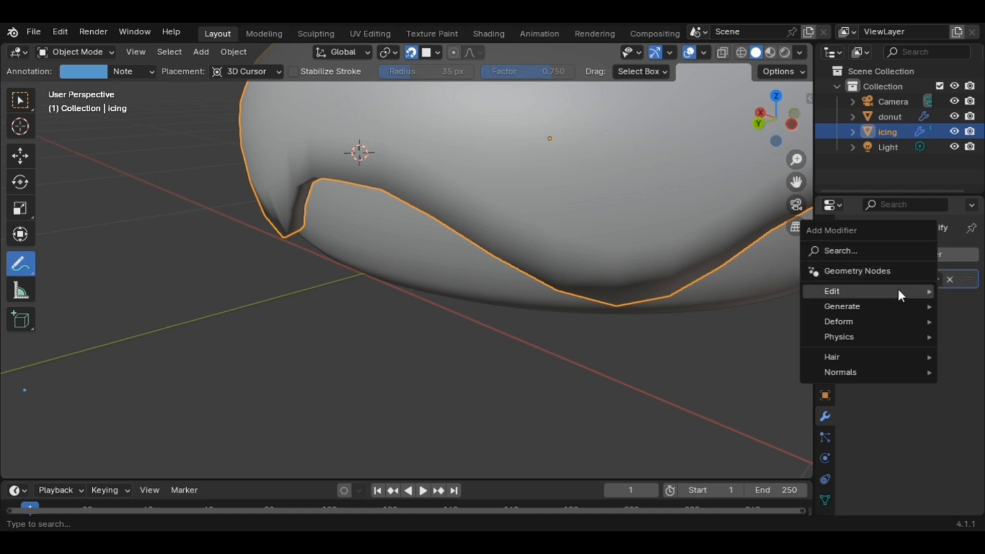
{"action": "mouse_move", "coordinate": [891, 306]}
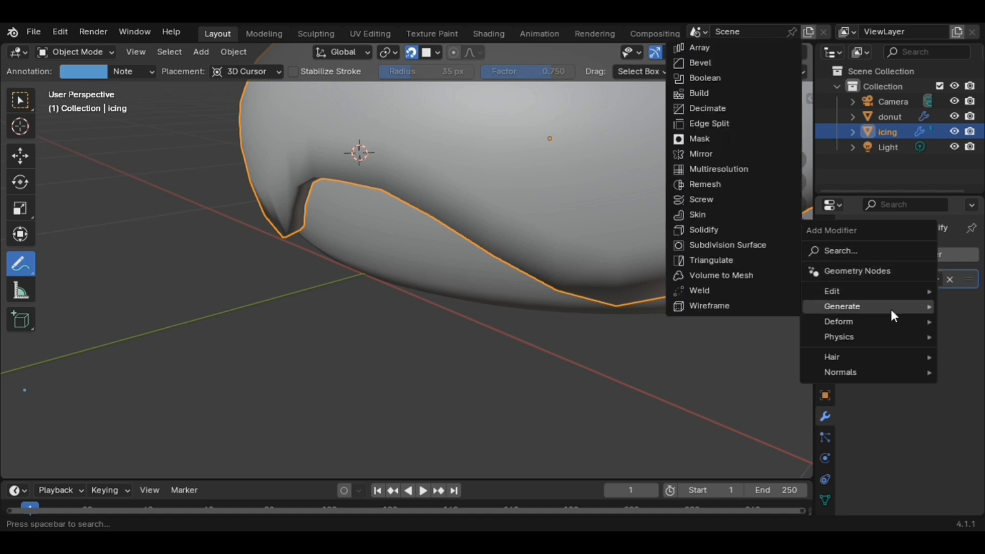
{"action": "left_click", "coordinate": [748, 245]}
{"action": "scroll", "coordinate": [218, 212], "scroll_direction": "up", "scroll_amount": 2}
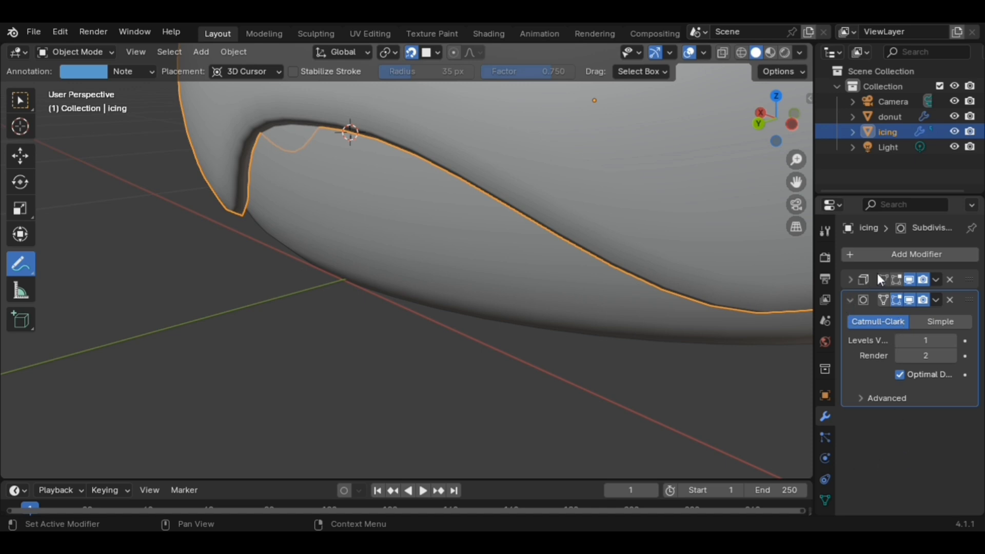
{"action": "left_click", "coordinate": [851, 300]}
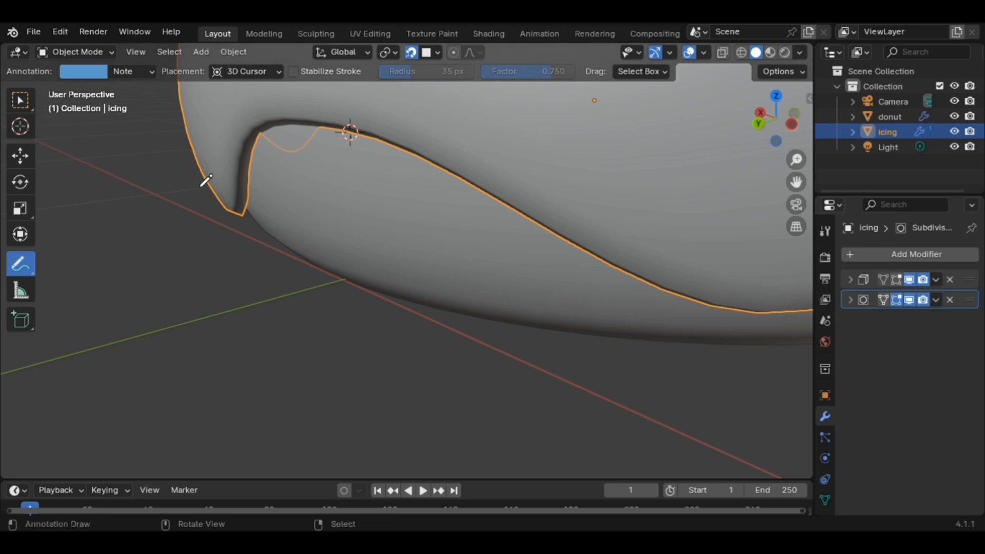
{"action": "scroll", "coordinate": [206, 180], "scroll_direction": "down", "scroll_amount": 5}
{"action": "scroll", "coordinate": [206, 186], "scroll_direction": "up", "scroll_amount": 6}
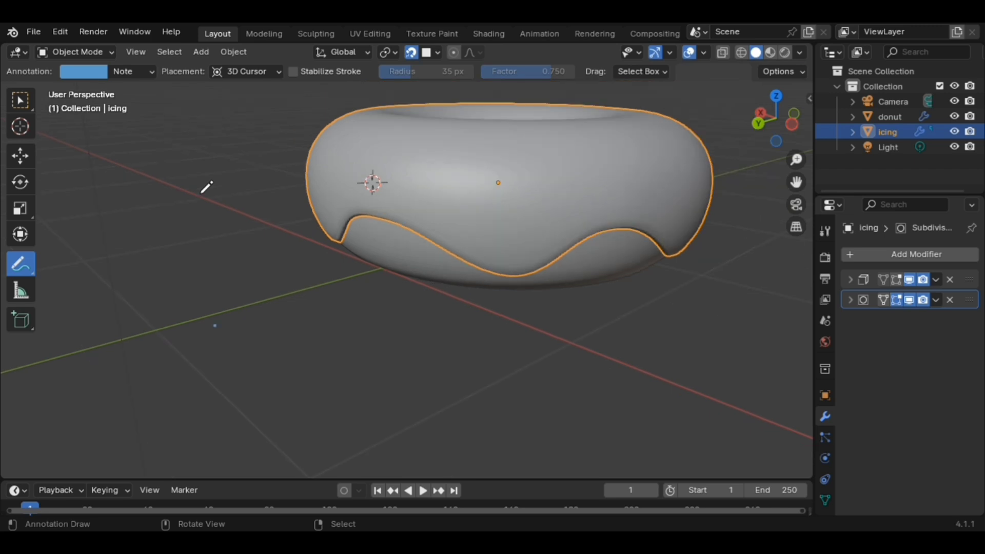
{"action": "scroll", "coordinate": [206, 187], "scroll_direction": "up", "scroll_amount": 1}
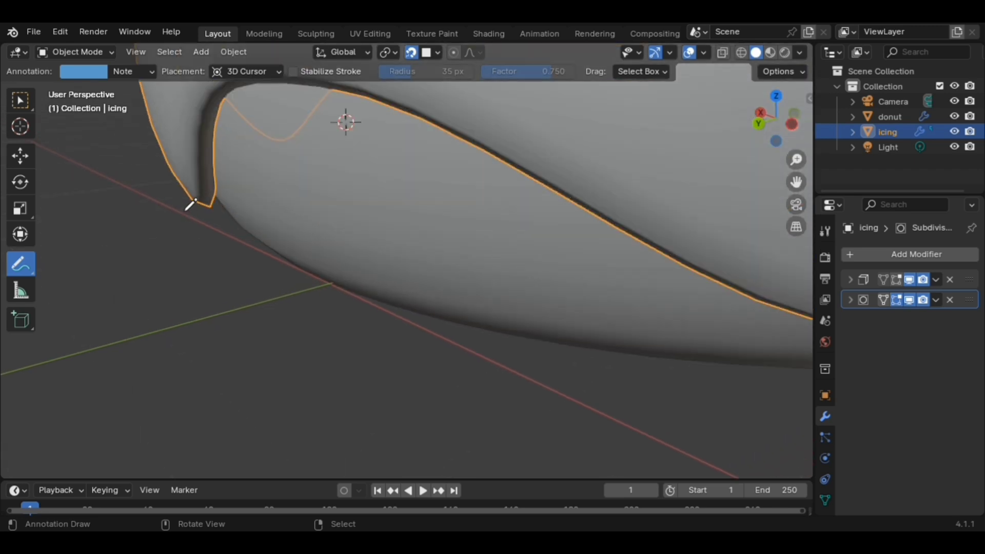
{"action": "mouse_move", "coordinate": [181, 191]}
{"action": "left_mouse_down"}
{"action": "mouse_move", "coordinate": [185, 205]}
{"action": "mouse_move", "coordinate": [222, 223]}
{"action": "mouse_move", "coordinate": [228, 202]}
{"action": "left_mouse_up"}
{"action": "mouse_move", "coordinate": [190, 199]}
{"action": "left_mouse_down"}
{"action": "mouse_move", "coordinate": [204, 218]}
{"action": "mouse_move", "coordinate": [249, 229]}
{"action": "left_mouse_up"}
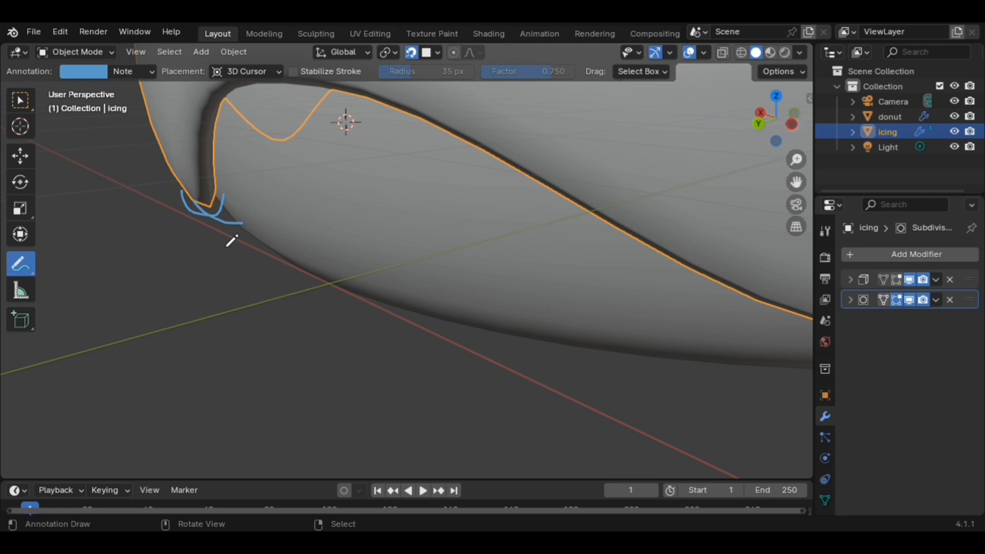
{"action": "key", "text": "ctrl+z"}
{"action": "key", "text": "ctrl+z"}
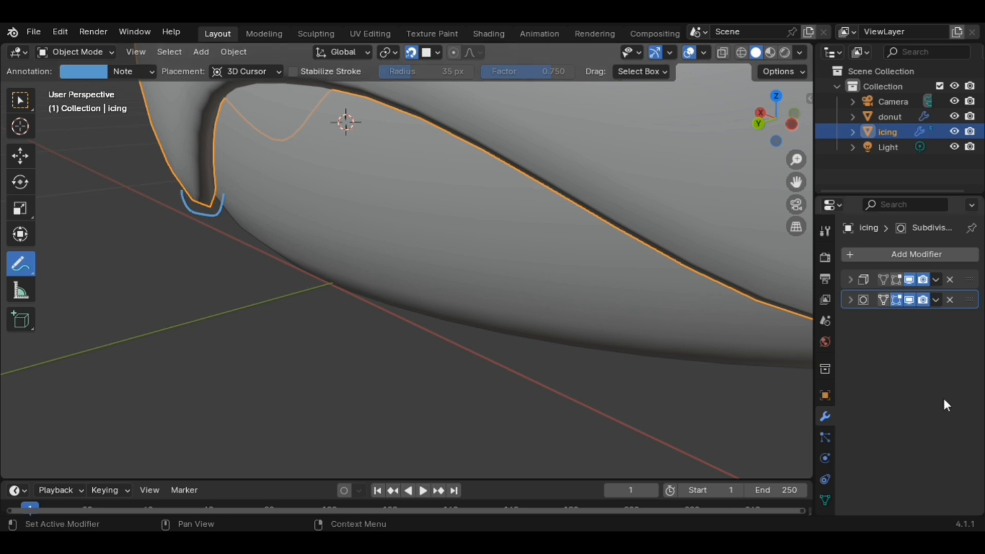
{"action": "key", "text": "ctrl+z"}
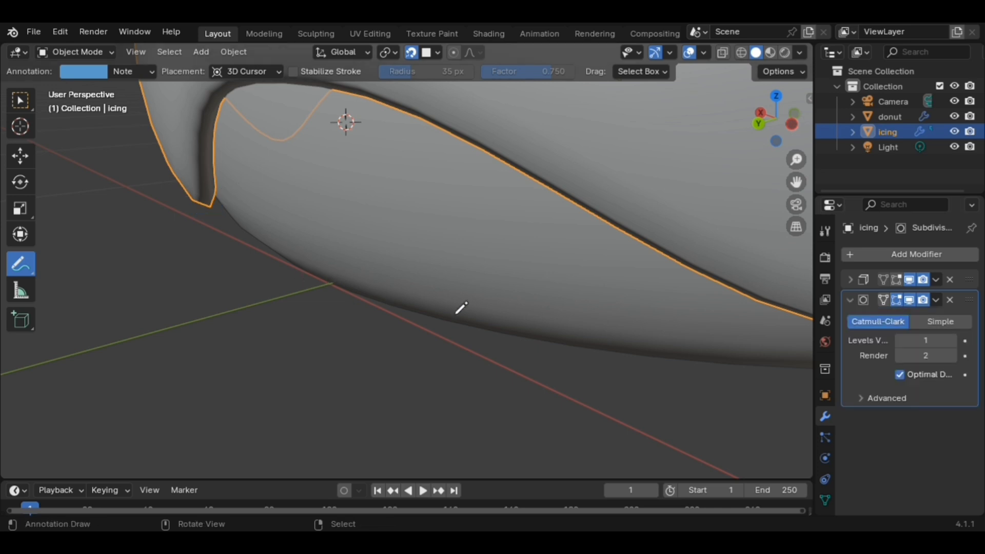
Step: Set the inner crease in the Solidify modifier's Edge Data to 1.000 for the icing
{"action": "left_click", "coordinate": [851, 280]}
{"action": "scroll", "coordinate": [887, 390], "scroll_direction": "down", "scroll_amount": 5}
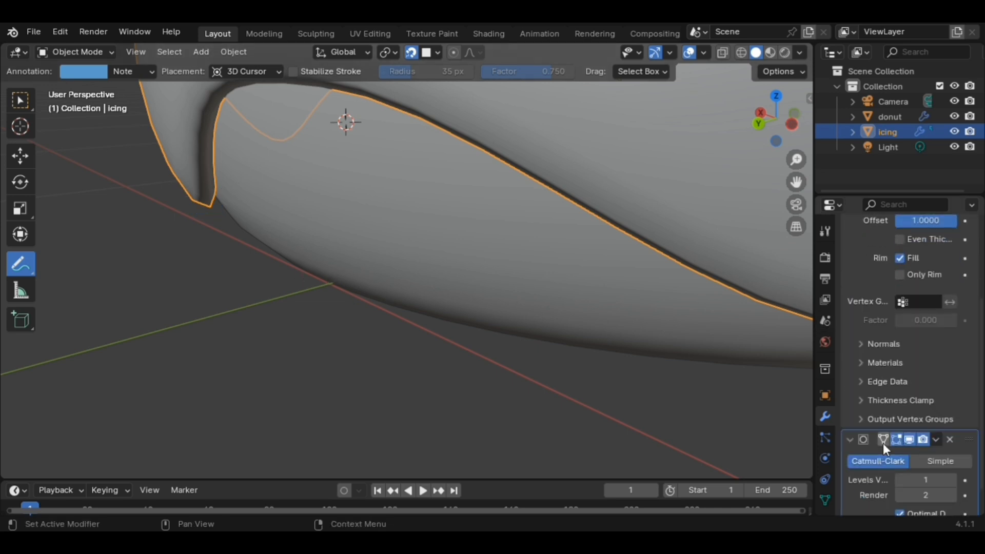
{"action": "left_click", "coordinate": [863, 348]}
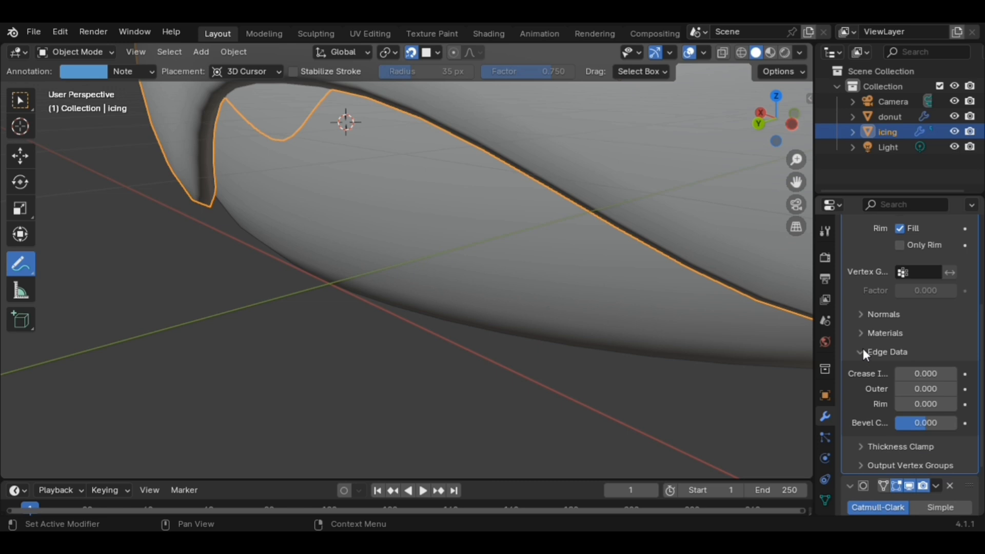
{"action": "left_click", "coordinate": [912, 373]}
{"action": "left_click_drag", "start_coordinate": [912, 373], "coordinate": [953, 373]}
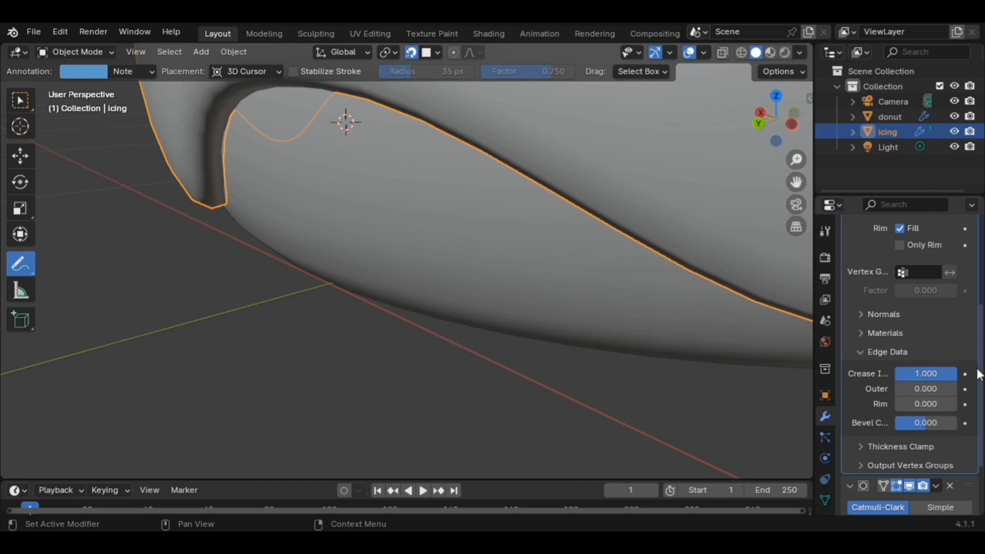
Step: Return to the box selection tool, deselect the icing and examine its edge from several sides of the donut
{"action": "scroll", "coordinate": [286, 317], "scroll_direction": "down", "scroll_amount": 1}
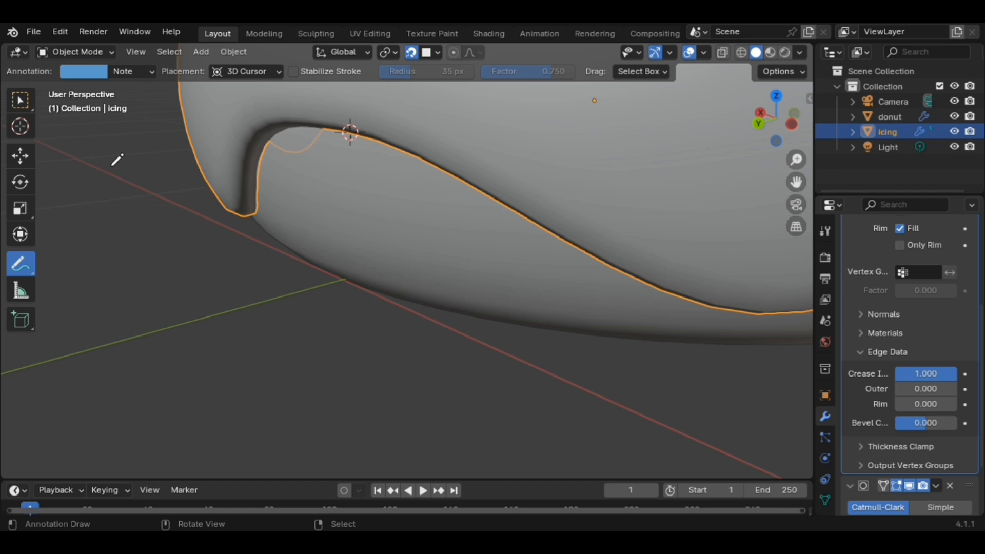
{"action": "left_click", "coordinate": [20, 100]}
{"action": "scroll", "coordinate": [253, 183], "scroll_direction": "down", "scroll_amount": 6}
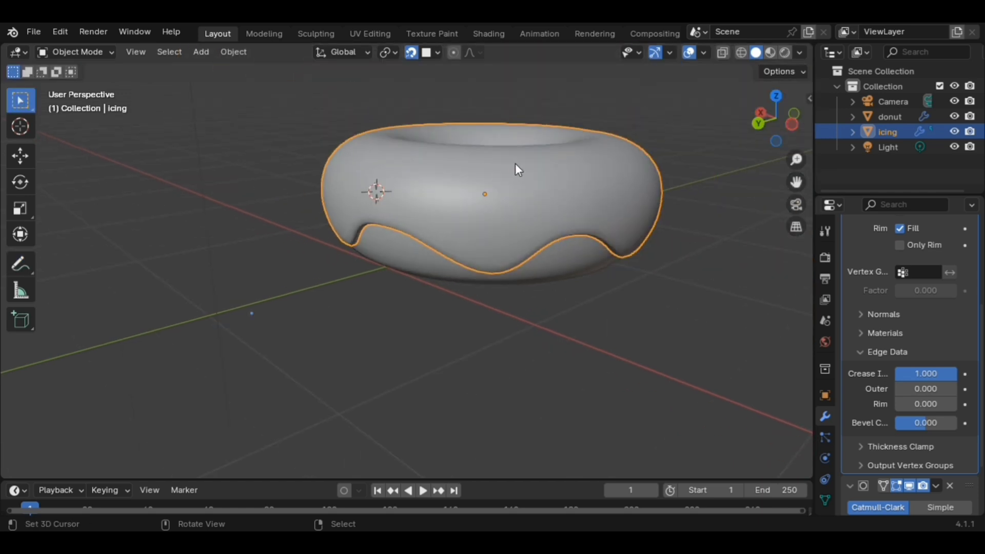
{"action": "scroll", "coordinate": [516, 168], "scroll_direction": "down", "scroll_amount": 2}
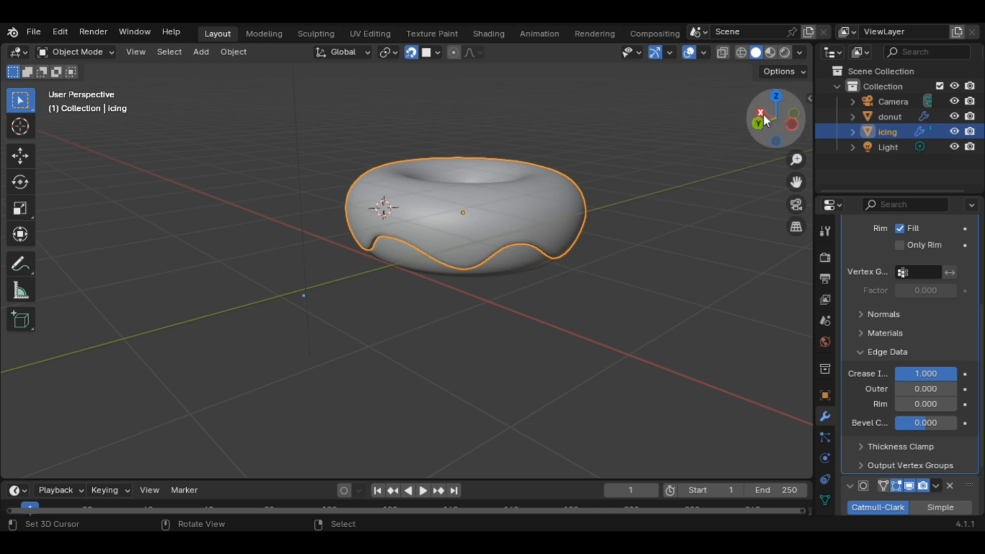
{"action": "left_click_drag", "start_coordinate": [769, 116], "coordinate": [703, 124]}
{"action": "mouse_move", "coordinate": [795, 103]}
{"action": "left_mouse_down"}
{"action": "mouse_move", "coordinate": [777, 100]}
{"action": "mouse_move", "coordinate": [798, 101]}
{"action": "left_mouse_up"}
{"action": "left_click", "coordinate": [656, 143]}
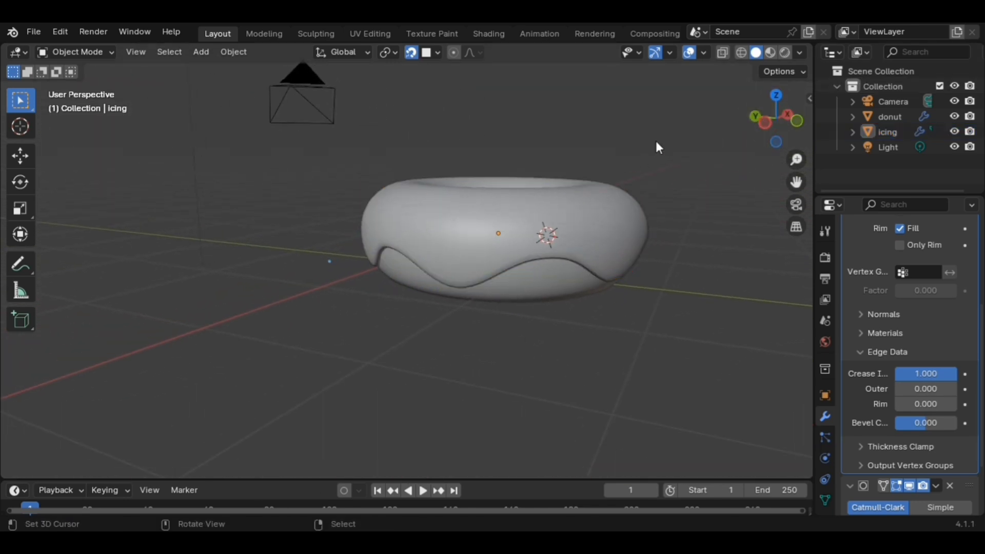
{"action": "mouse_move", "coordinate": [769, 109]}
{"action": "left_mouse_down"}
{"action": "mouse_move", "coordinate": [754, 111]}
{"action": "mouse_move", "coordinate": [760, 125]}
{"action": "left_mouse_up"}
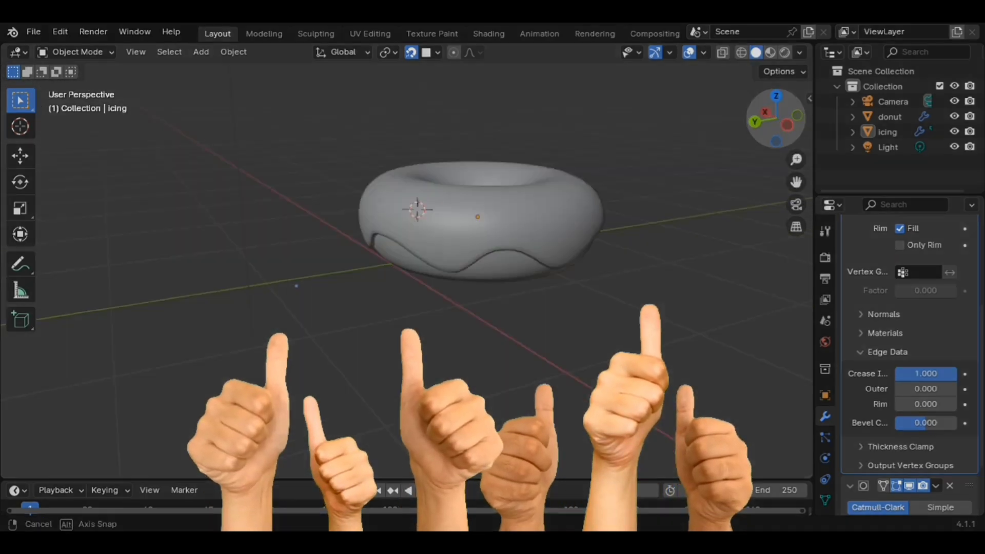
{"action": "scroll", "coordinate": [403, 255], "scroll_direction": "up", "scroll_amount": 1}
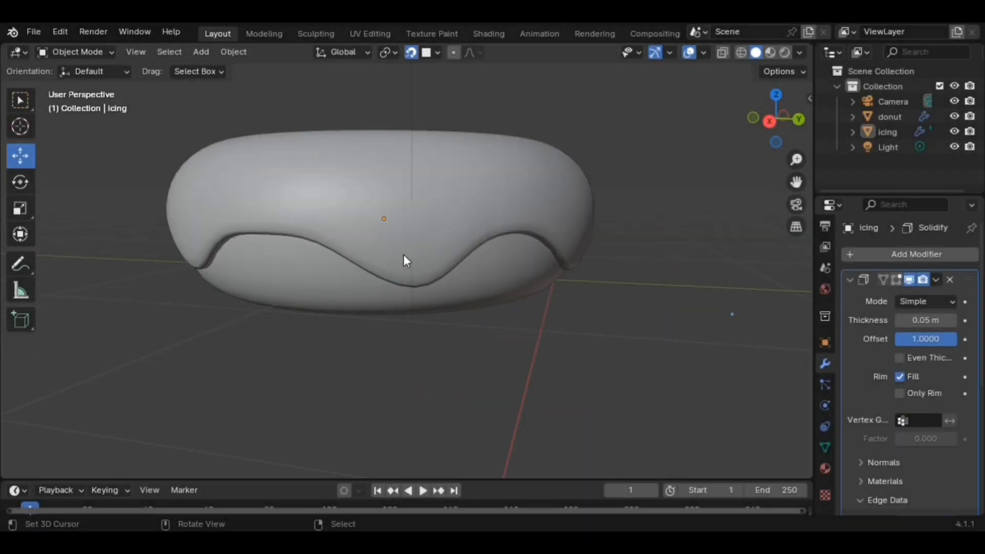
Step: In Edit Mode, lengthen the icing's central drip by moving its lowest vertex down with proportional editing, and return to Object Mode
{"action": "scroll", "coordinate": [405, 257], "scroll_direction": "down", "scroll_amount": 3}
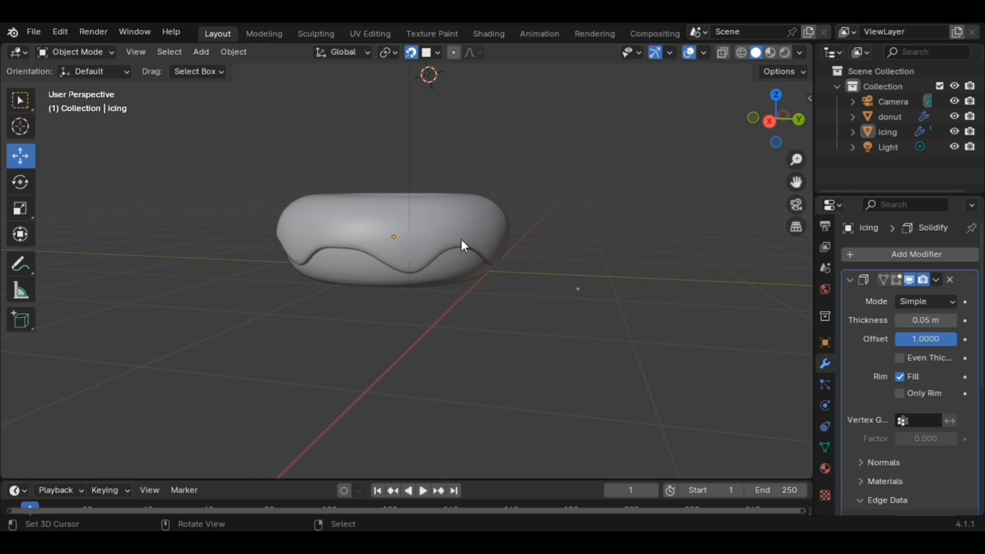
{"action": "key", "text": "Tab"}
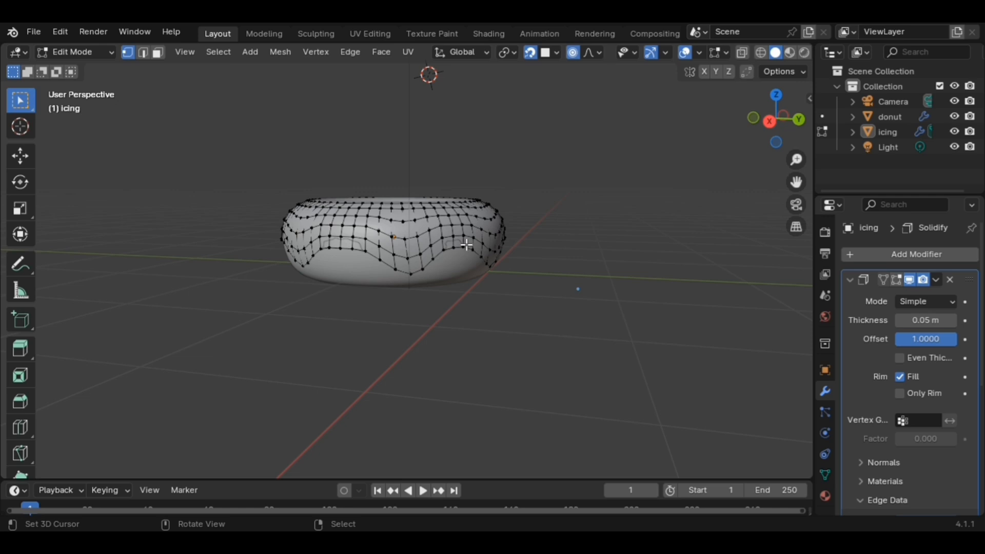
{"action": "scroll", "coordinate": [430, 257], "scroll_direction": "up", "scroll_amount": 5}
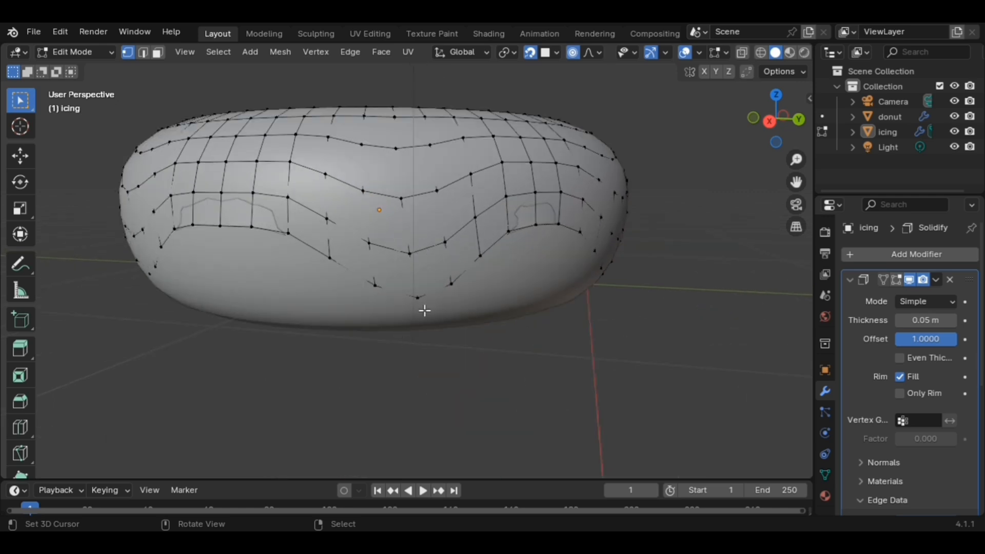
{"action": "left_click", "coordinate": [167, 333]}
{"action": "left_click", "coordinate": [422, 304]}
{"action": "key", "text": "g"}
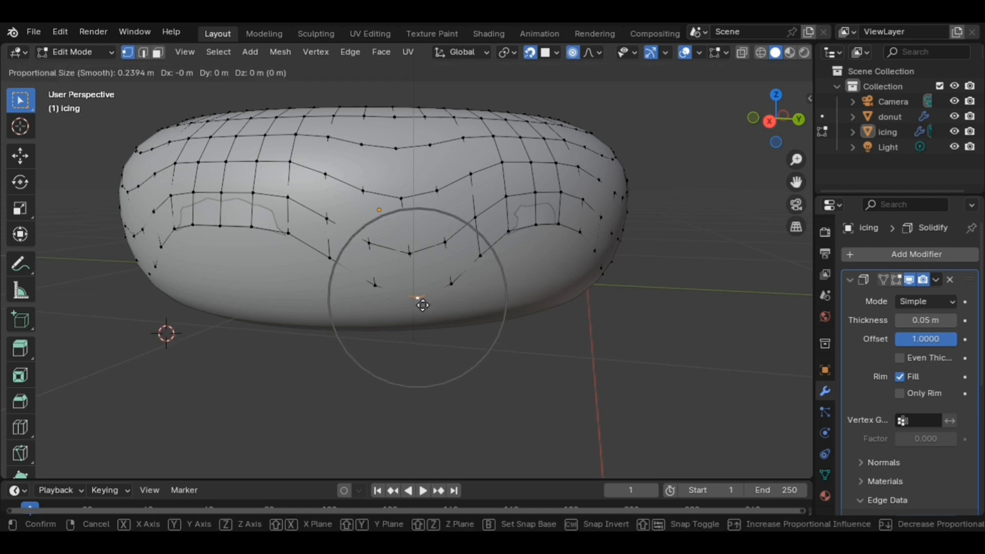
{"action": "left_click", "coordinate": [419, 331]}
{"action": "key", "text": "Tab"}
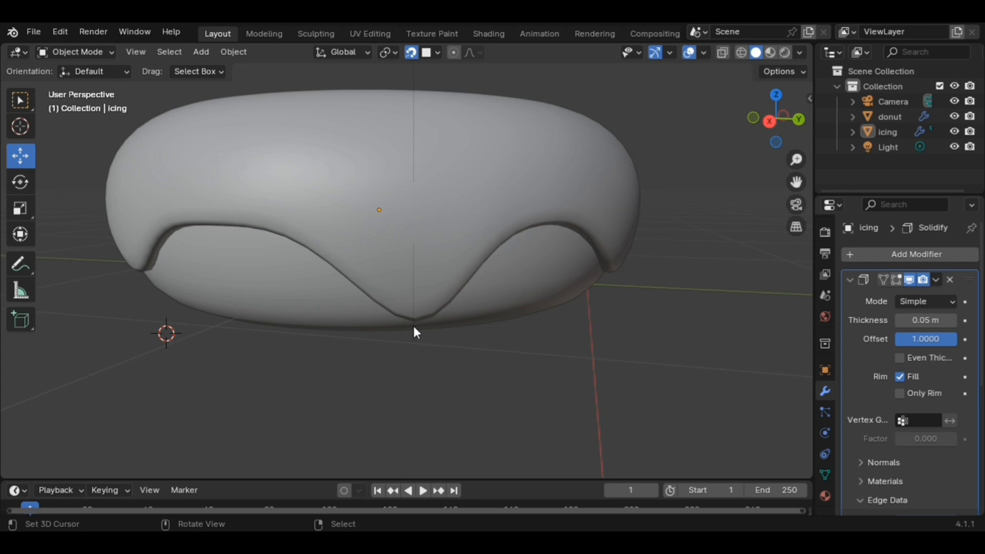
Step: On another side of the icing, extrude two adjacent vertices at the drip's lowest point about 0.09 m downward and return to Object Mode
{"action": "middle_click_drag", "start_coordinate": [419, 315], "coordinate": [397, 236]}
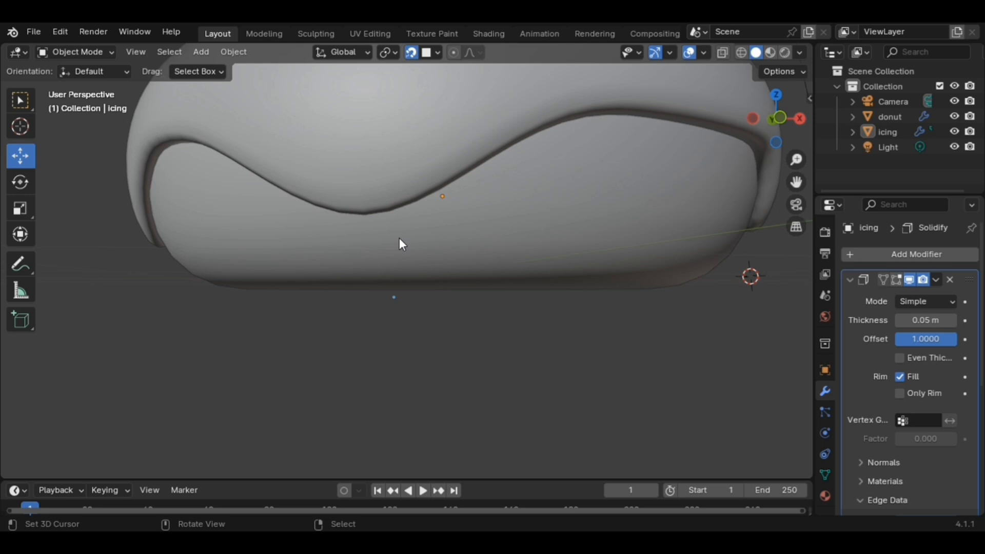
{"action": "key", "text": "Tab"}
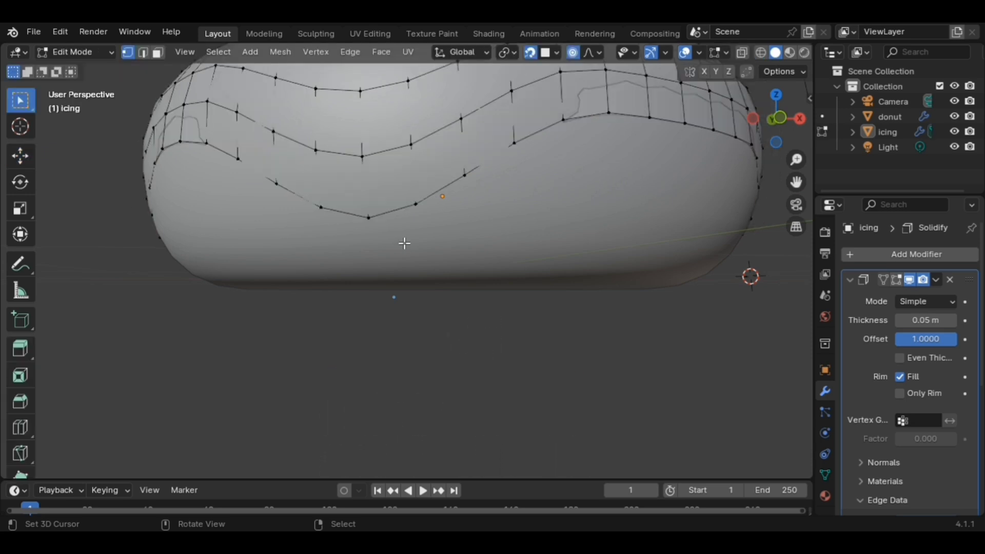
{"action": "left_click", "coordinate": [420, 210]}
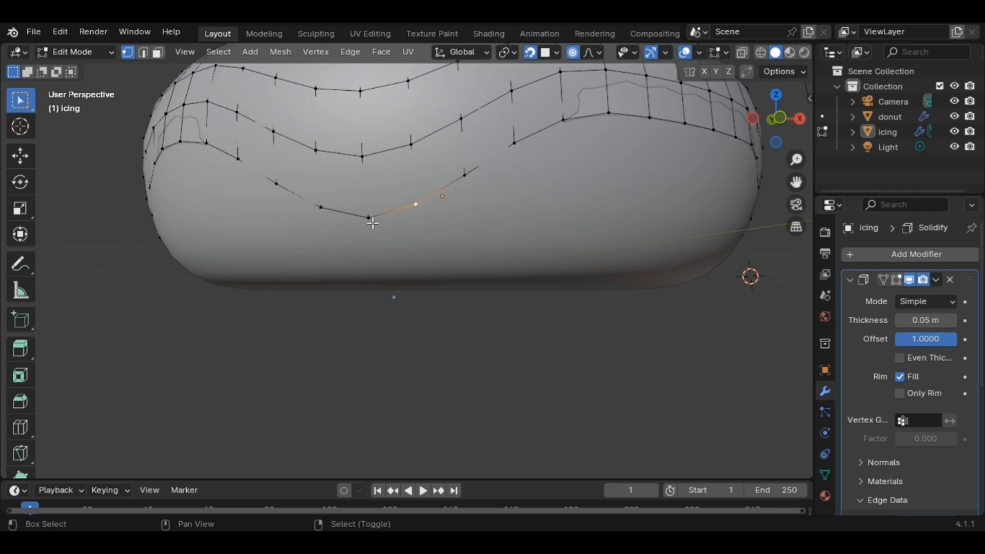
{"action": "left_click", "coordinate": [373, 222], "text": "shift"}
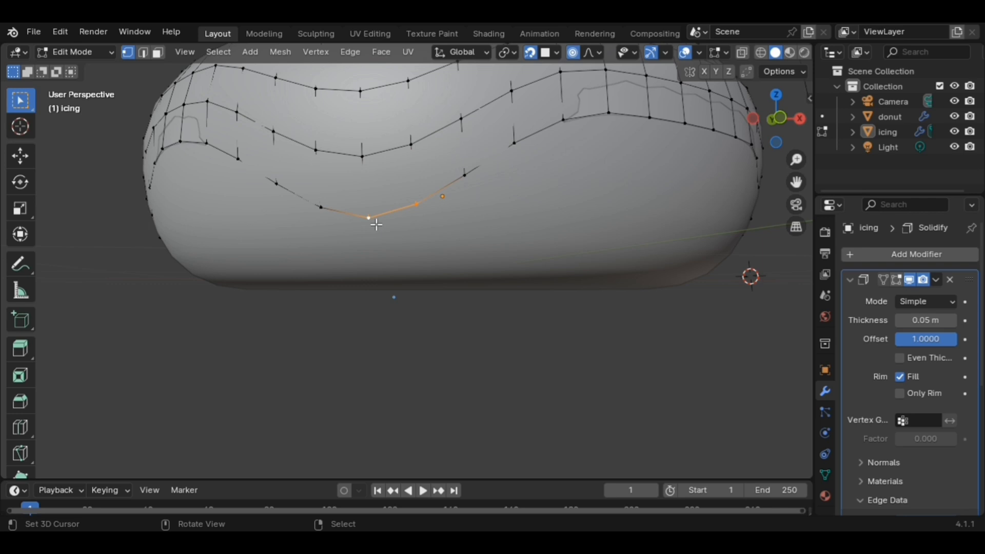
{"action": "key", "text": "shift"}
{"action": "key", "text": "e"}
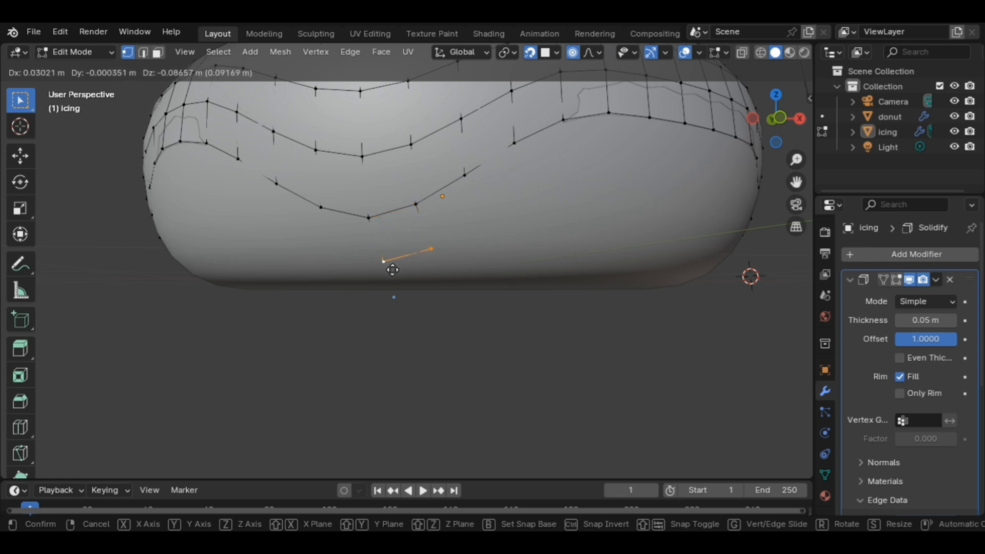
{"action": "left_click", "coordinate": [393, 269]}
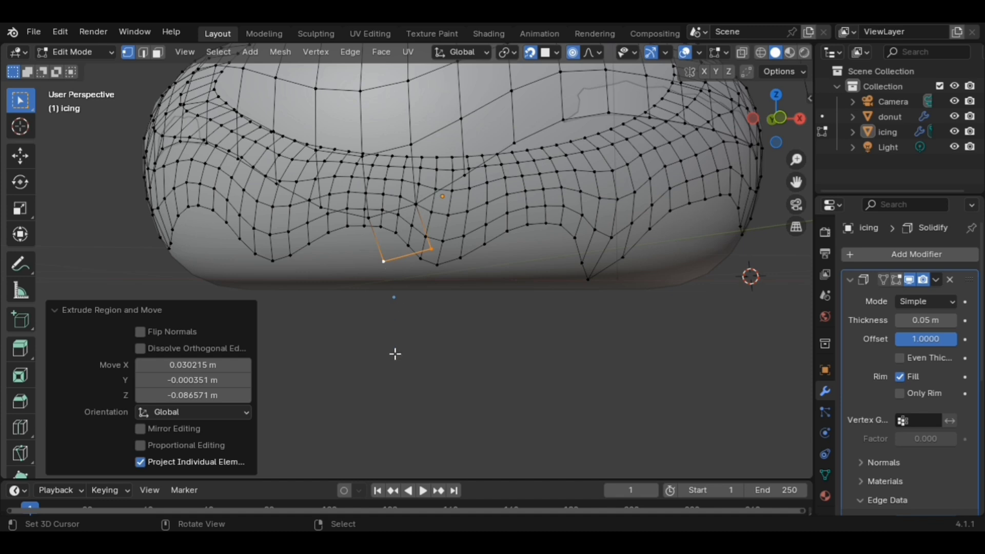
{"action": "key", "text": "Tab"}
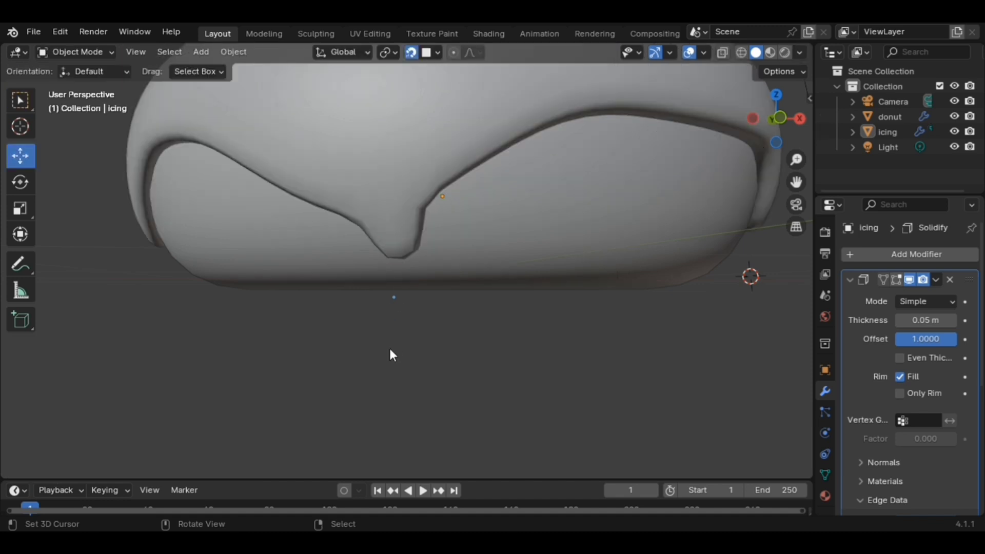
Step: In Edit Mode, extrude the selected tip of the icing drip about 0.07 m further down the donut's side
{"action": "middle_click_drag", "start_coordinate": [394, 249], "coordinate": [448, 215]}
{"action": "middle_click_drag", "start_coordinate": [493, 193], "coordinate": [472, 147]}
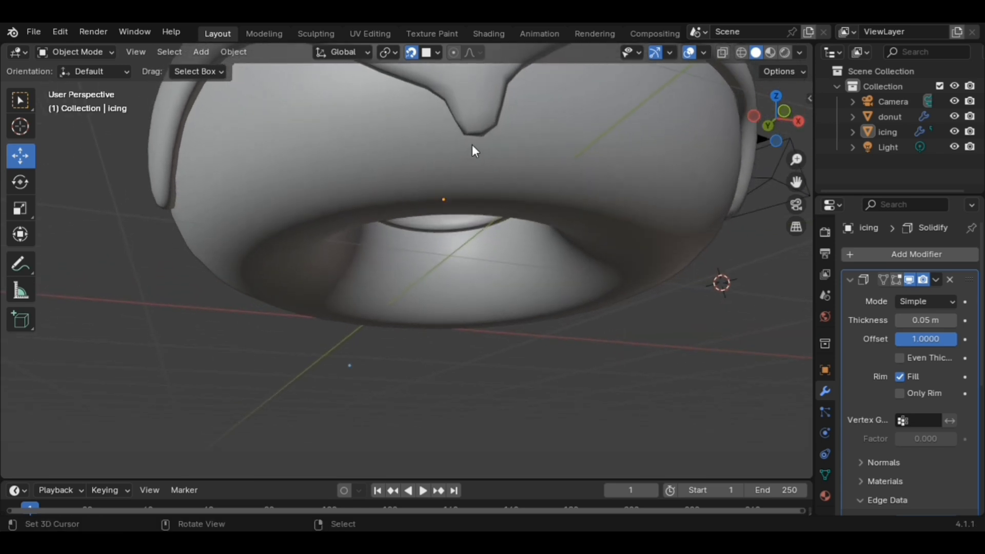
{"action": "key", "text": "Tab"}
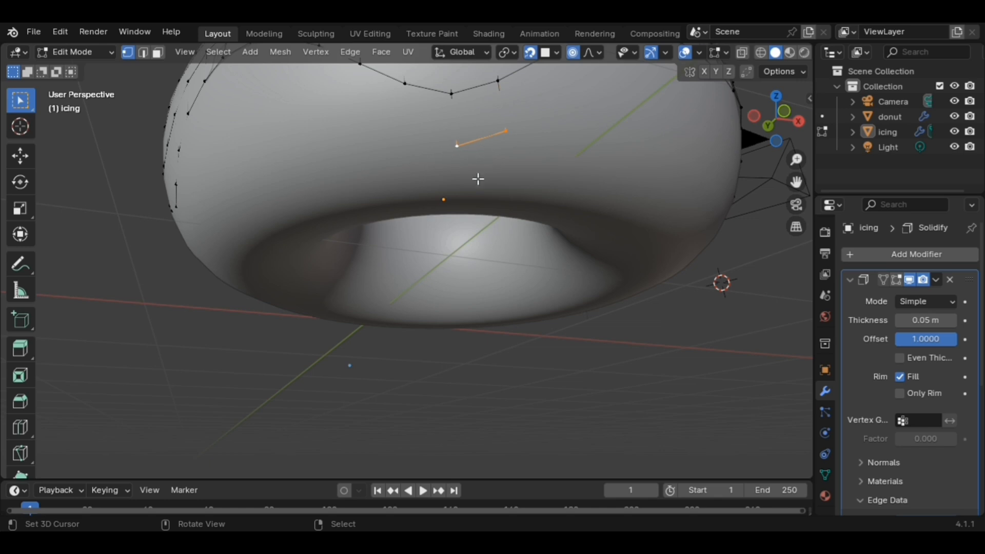
{"action": "key", "text": "g"}
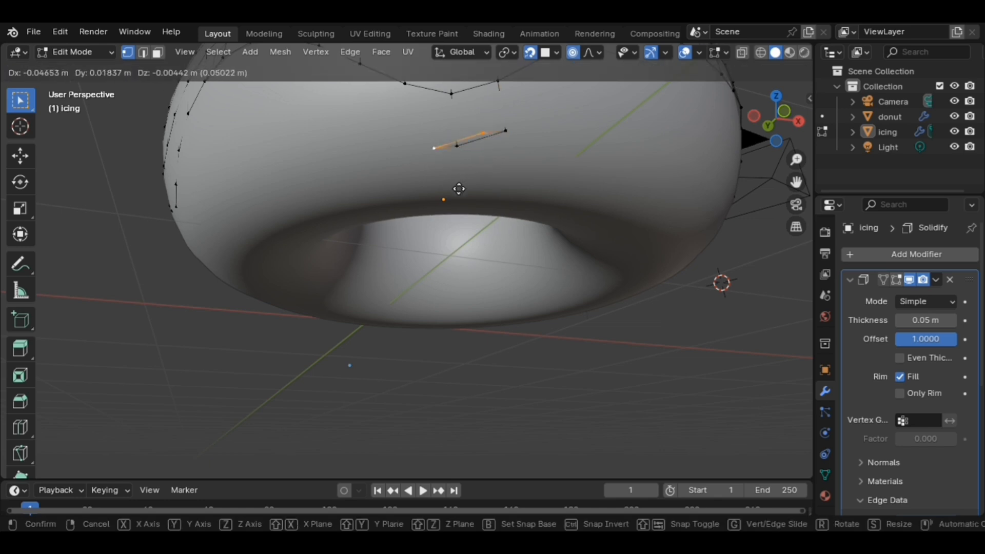
{"action": "left_click", "coordinate": [478, 216]}
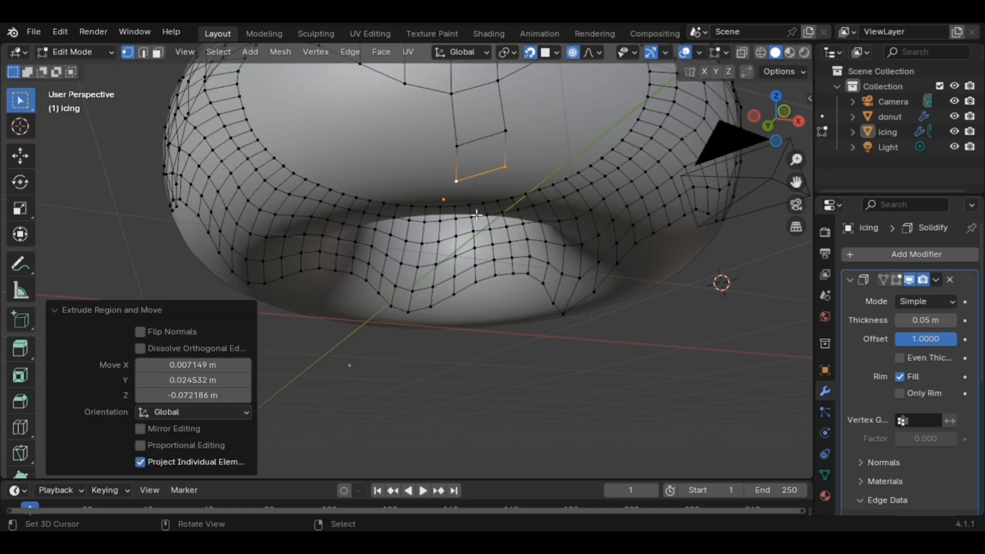
Step: Extrude the drip's tip again, about 0.05 m downward and 0.05 m sideways along X toward the donut's underside, and return to Object Mode
{"action": "middle_click_drag", "start_coordinate": [476, 183], "coordinate": [464, 132]}
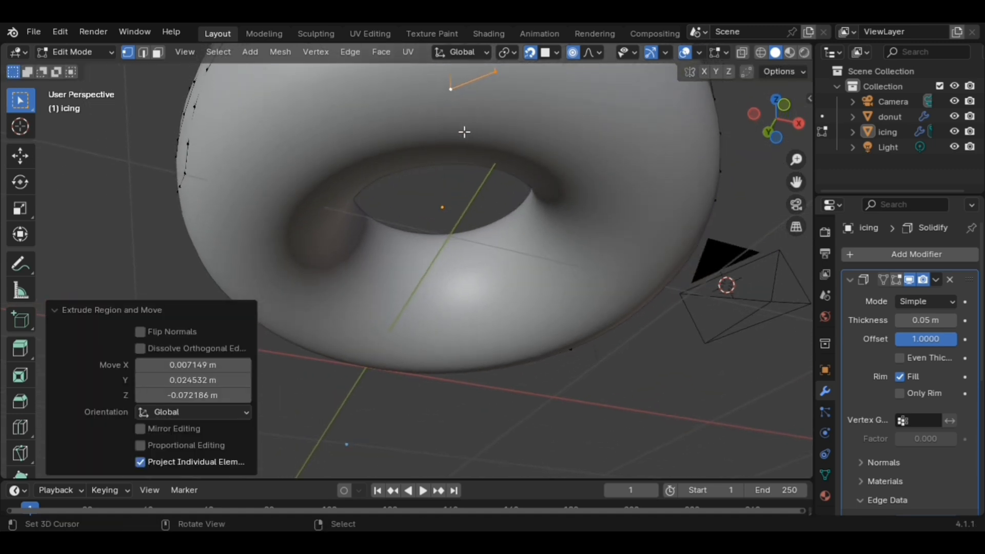
{"action": "middle_click_drag", "start_coordinate": [487, 91], "coordinate": [471, 116]}
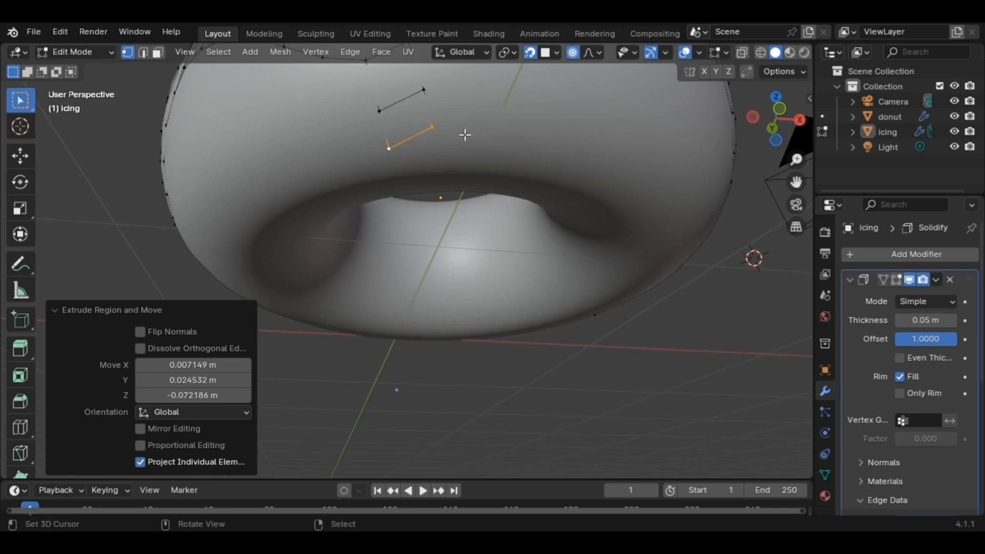
{"action": "key", "text": "g"}
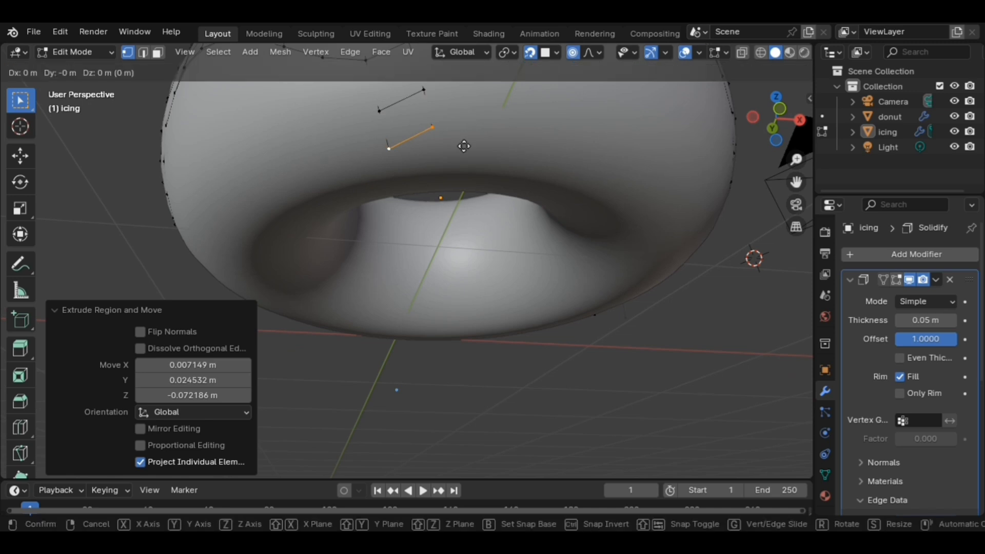
{"action": "left_click", "coordinate": [482, 169]}
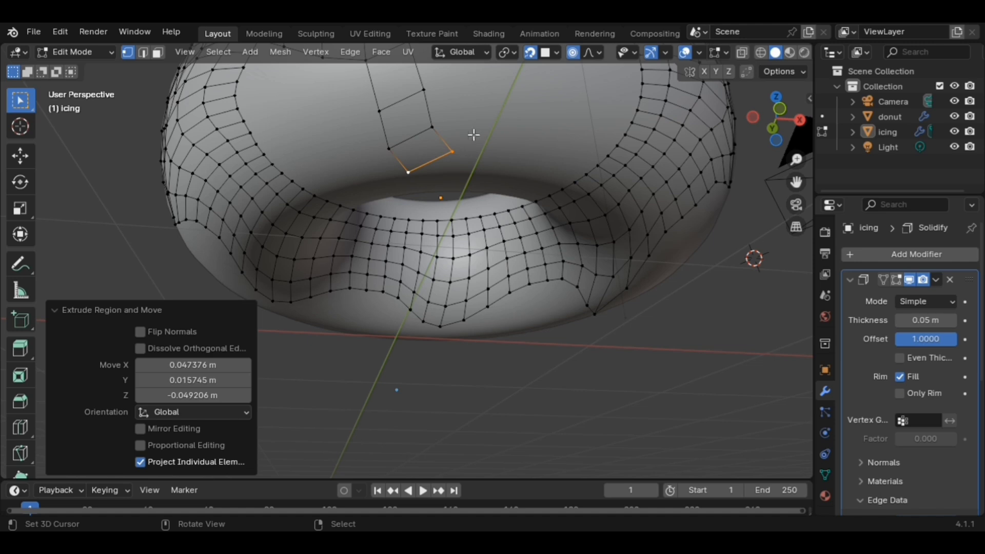
{"action": "middle_click_drag", "start_coordinate": [473, 134], "coordinate": [455, 189]}
{"action": "key", "text": "Tab"}
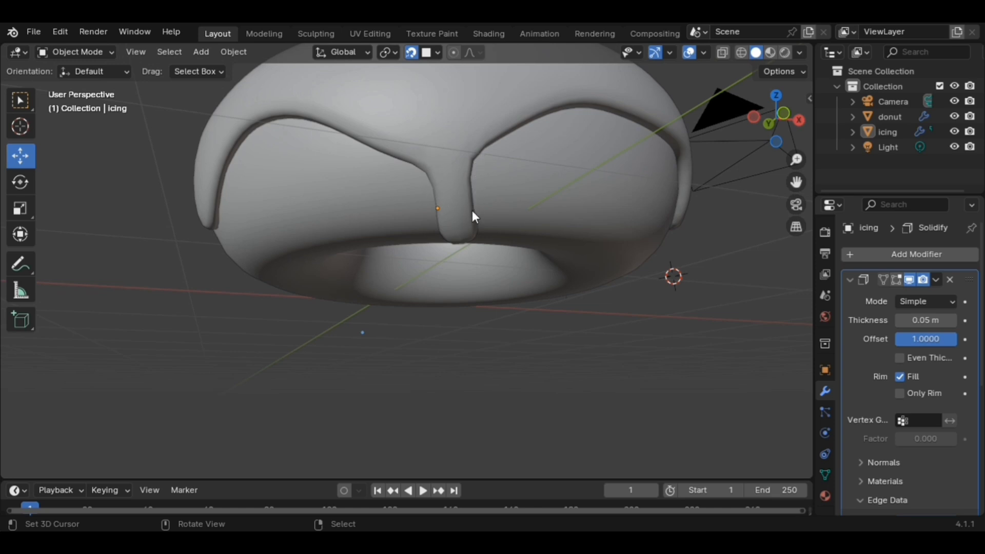
Step: On another side of the donut, extrude two adjacent vertices at the icing's lowest point about 0.06 m downward in Edit Mode
{"action": "middle_click_drag", "start_coordinate": [418, 146], "coordinate": [623, 180]}
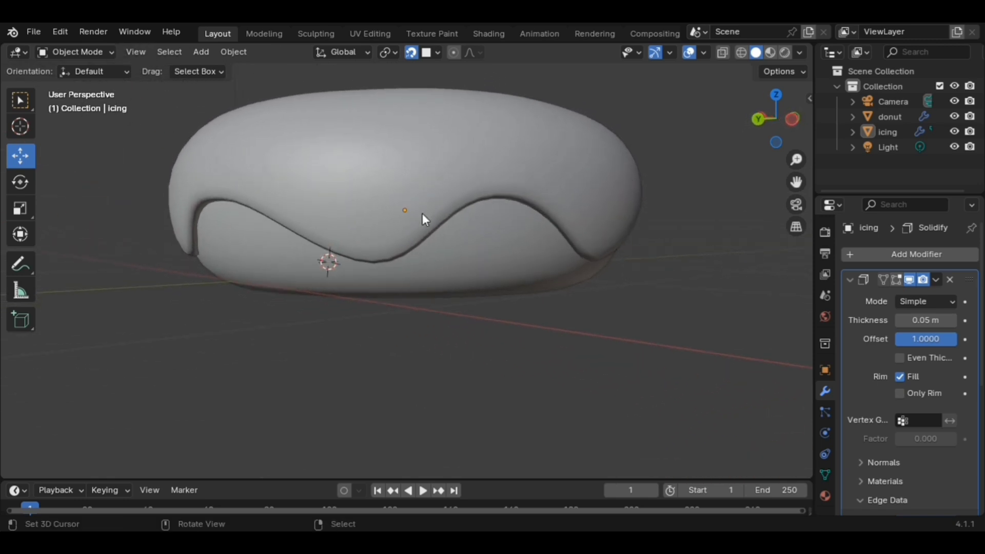
{"action": "key", "text": "Tab"}
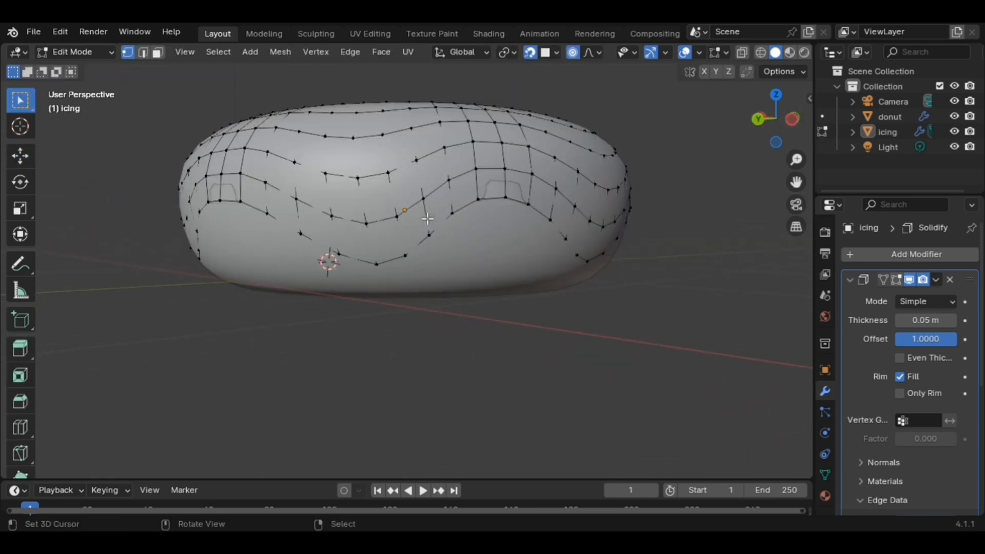
{"action": "scroll", "coordinate": [456, 400], "scroll_direction": "down", "scroll_amount": 1}
{"action": "scroll", "coordinate": [418, 288], "scroll_direction": "up", "scroll_amount": 5}
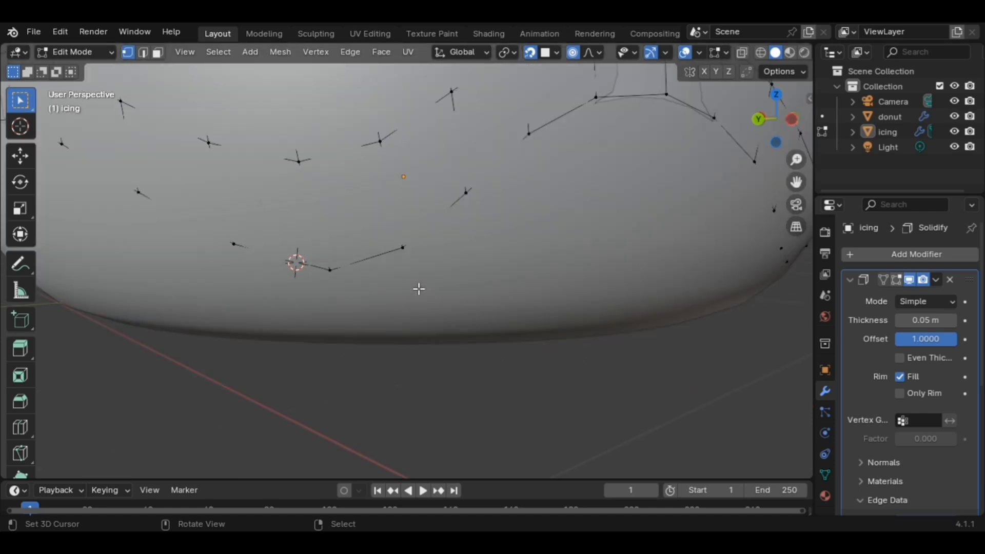
{"action": "scroll", "coordinate": [419, 289], "scroll_direction": "down", "scroll_amount": 2}
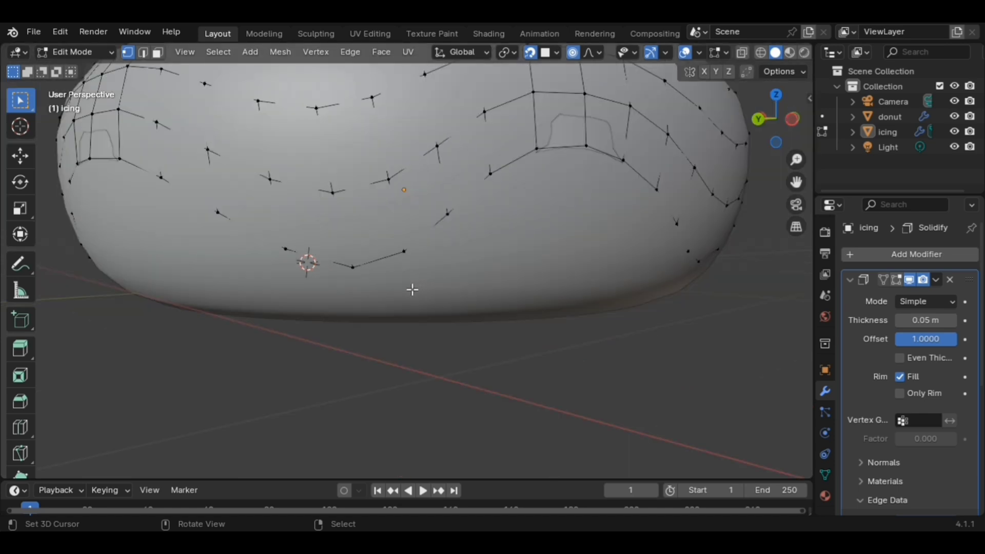
{"action": "key", "text": "shift"}
{"action": "left_click", "coordinate": [406, 254], "text": "shift"}
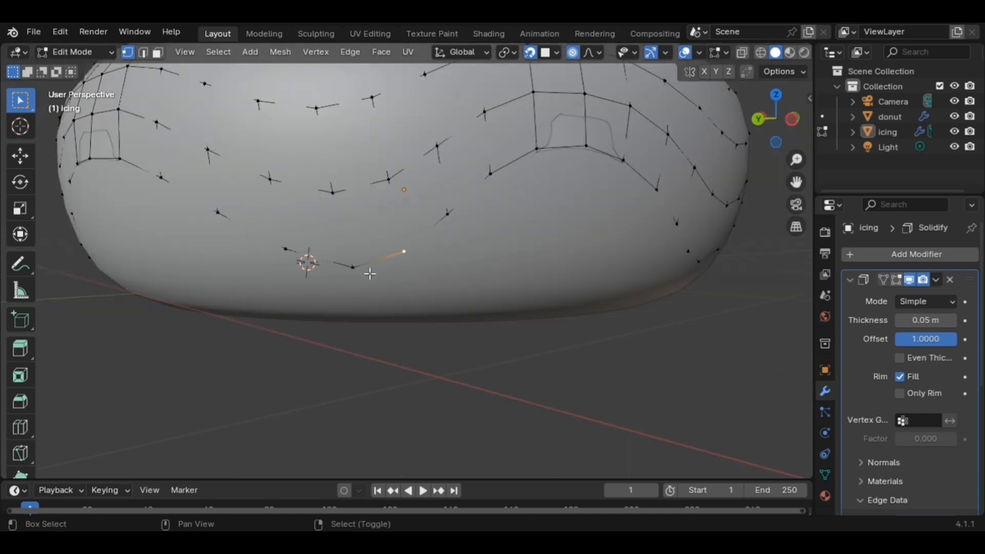
{"action": "left_click", "coordinate": [356, 271], "text": "shift"}
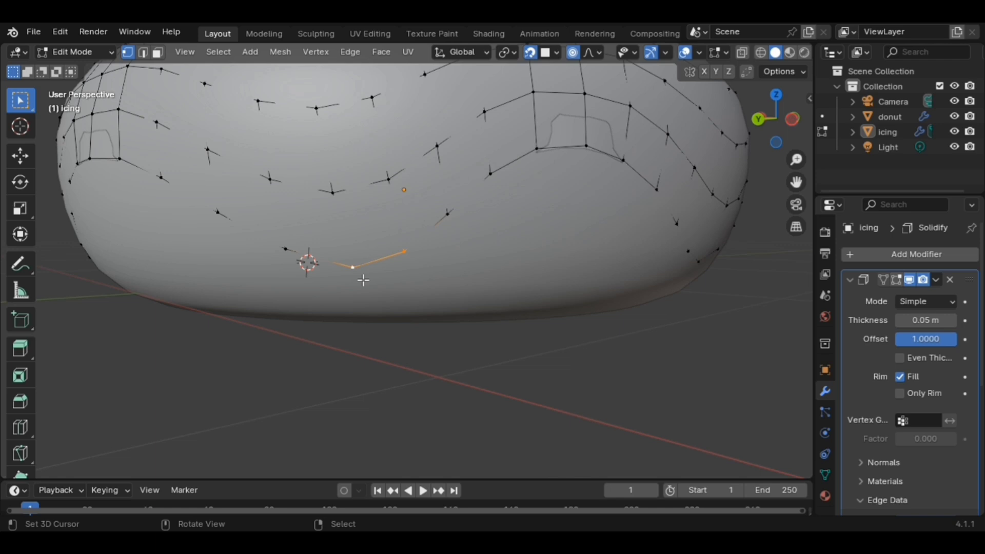
{"action": "key", "text": "g"}
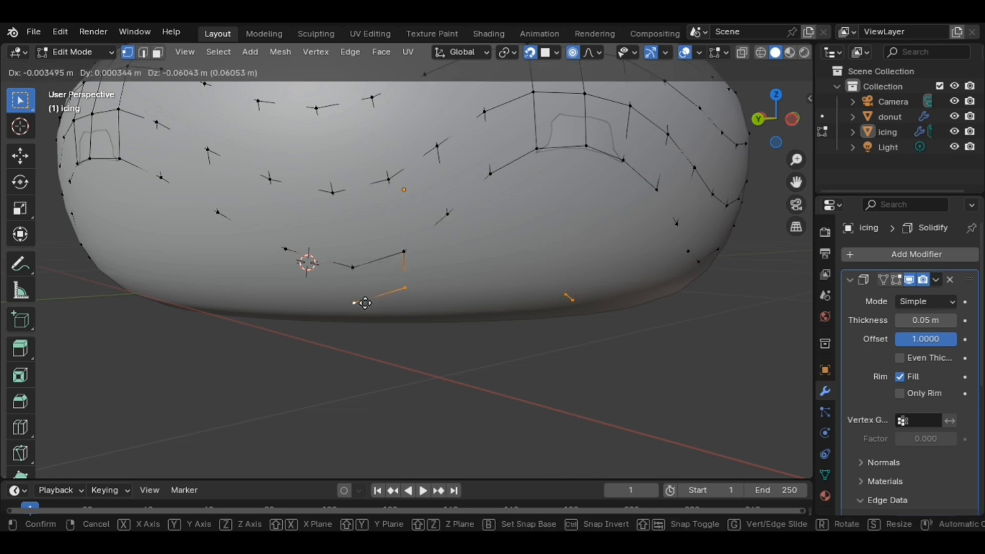
{"action": "left_click", "coordinate": [365, 302]}
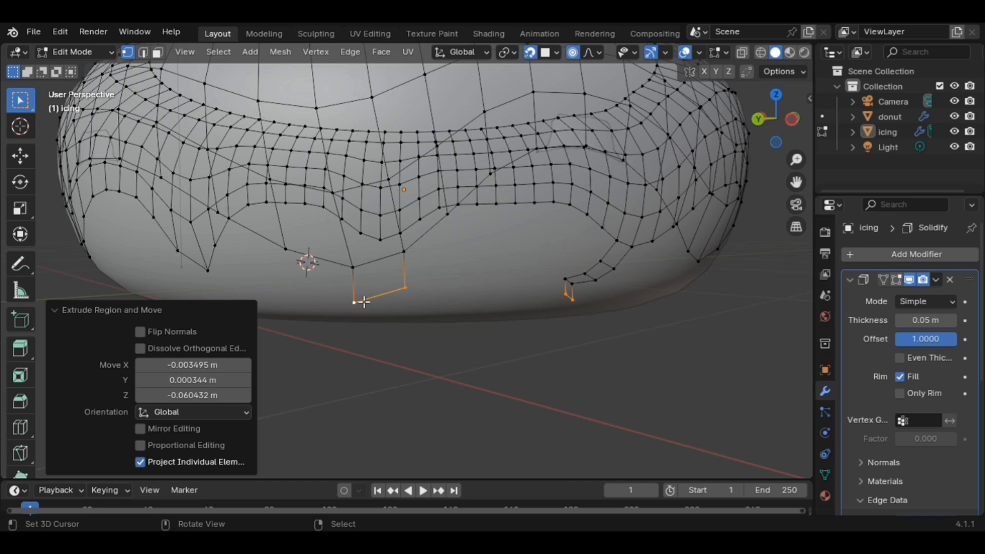
Step: Reselect only the two tip vertices of this new drip, extrude them about 0.05 m further down, and return to Object Mode
{"action": "middle_click_drag", "start_coordinate": [364, 302], "coordinate": [364, 285]}
{"action": "left_click", "coordinate": [653, 338]}
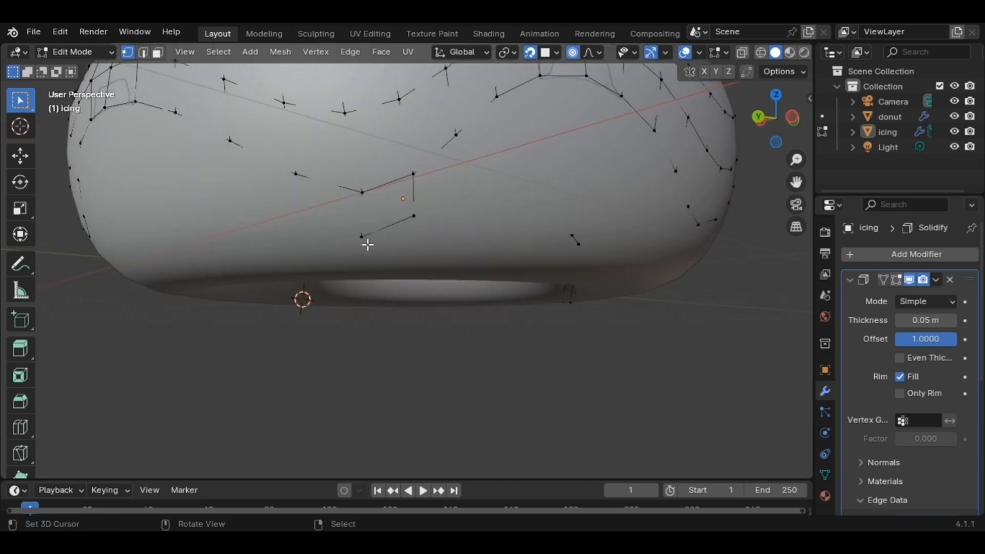
{"action": "left_click", "coordinate": [417, 219], "text": "shift"}
{"action": "key", "text": "e"}
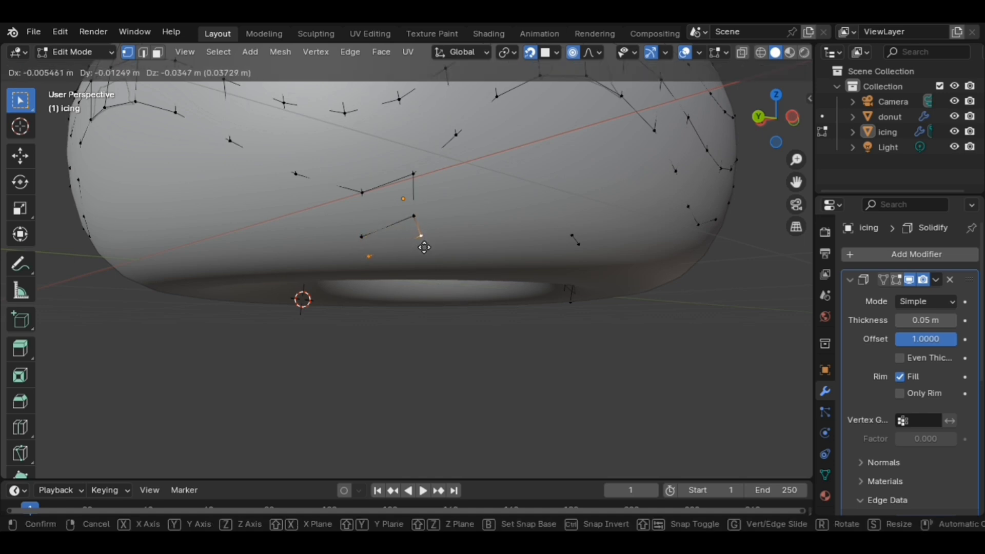
{"action": "left_click", "coordinate": [426, 251]}
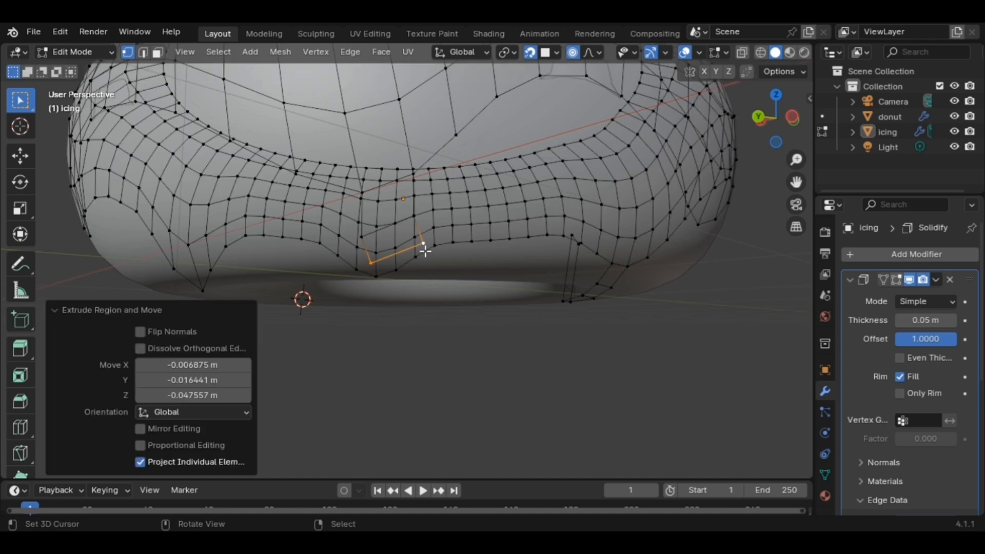
{"action": "middle_click_drag", "start_coordinate": [425, 250], "coordinate": [508, 212]}
{"action": "key", "text": "Tab"}
{"action": "scroll", "coordinate": [508, 212], "scroll_direction": "down", "scroll_amount": 8}
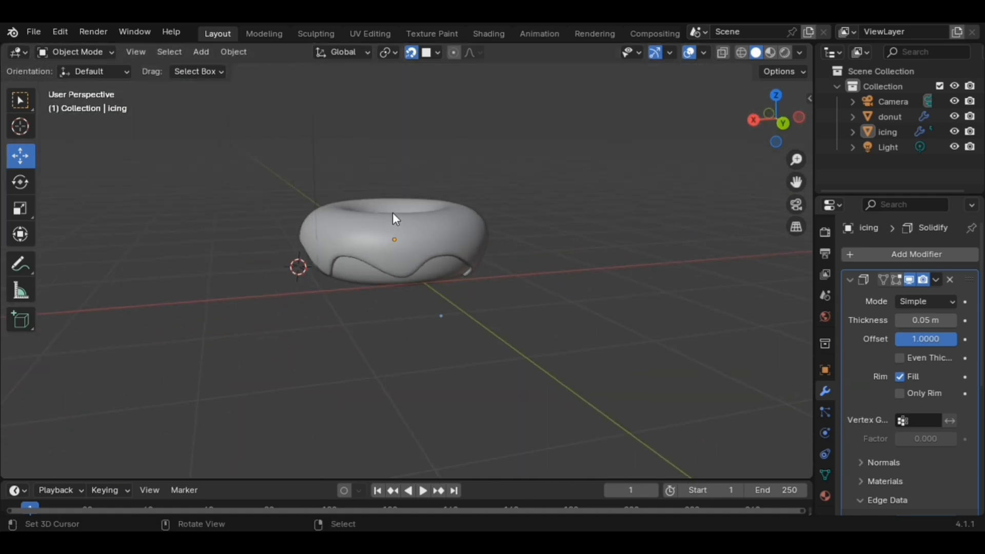
{"action": "middle_click_drag", "start_coordinate": [395, 218], "coordinate": [536, 212]}
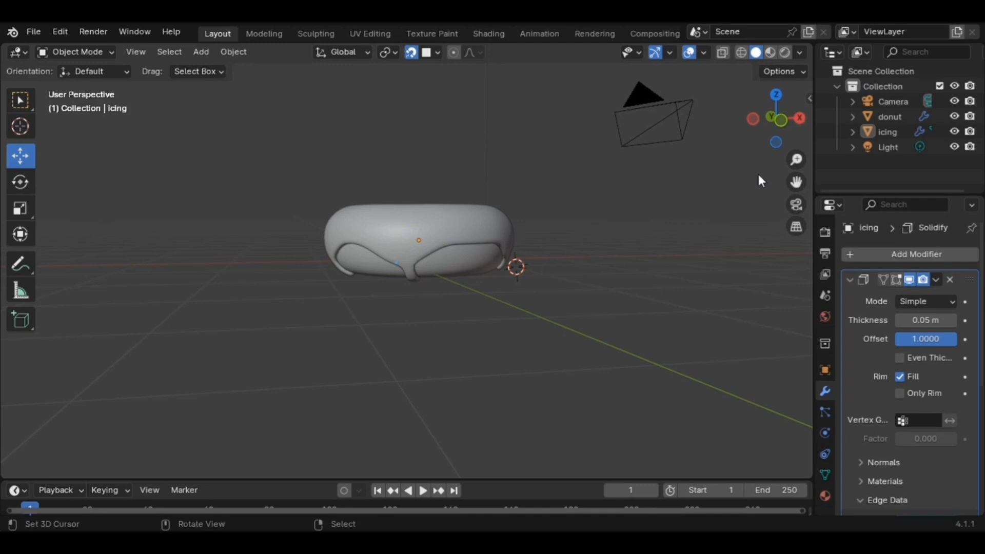
{"action": "right_click", "coordinate": [735, 180], "text": "shift"}
{"action": "middle_click_drag", "start_coordinate": [450, 196], "coordinate": [71, 196]}
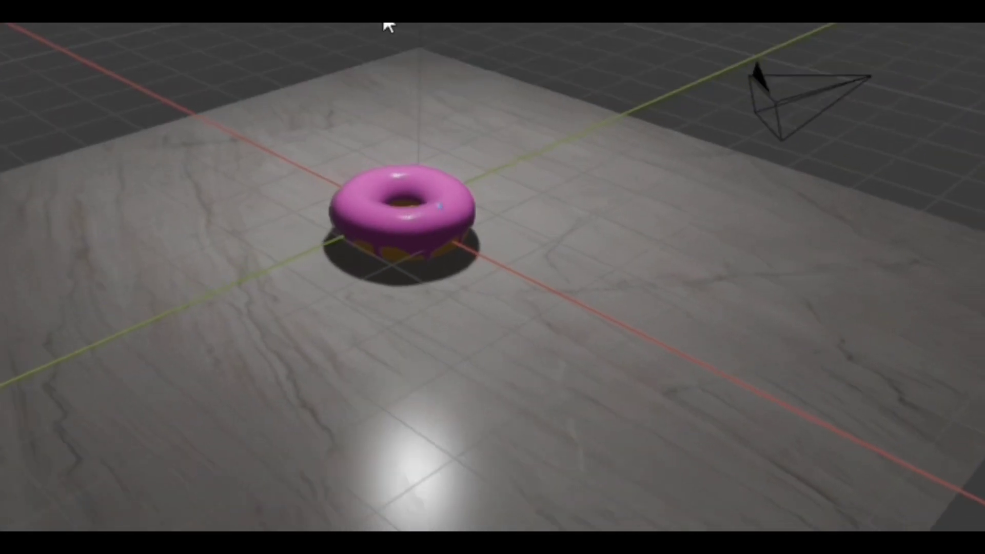
{"action": "middle_click_drag", "start_coordinate": [384, 22], "coordinate": [410, 18]}
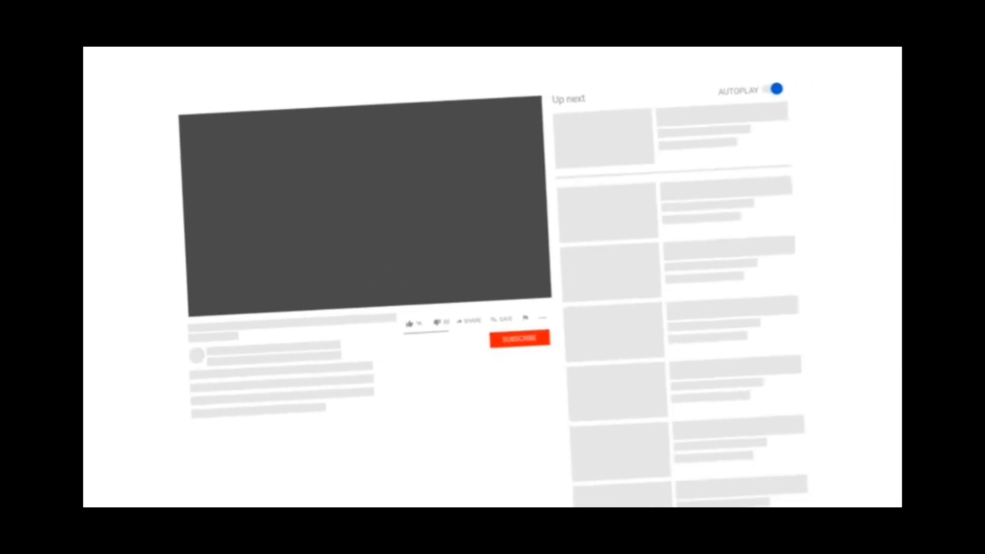